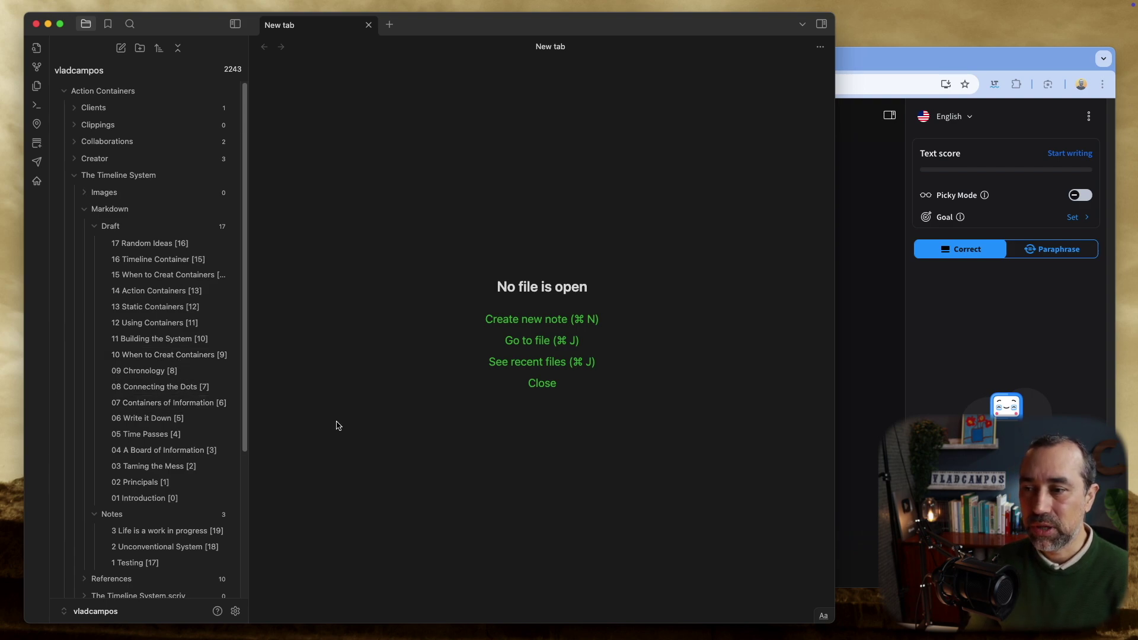
Search the community plugin catalogue for 'languagetool' and open the LanguageTool Integration plugin's details
{"action": "left_click", "coordinate": [236, 612]}
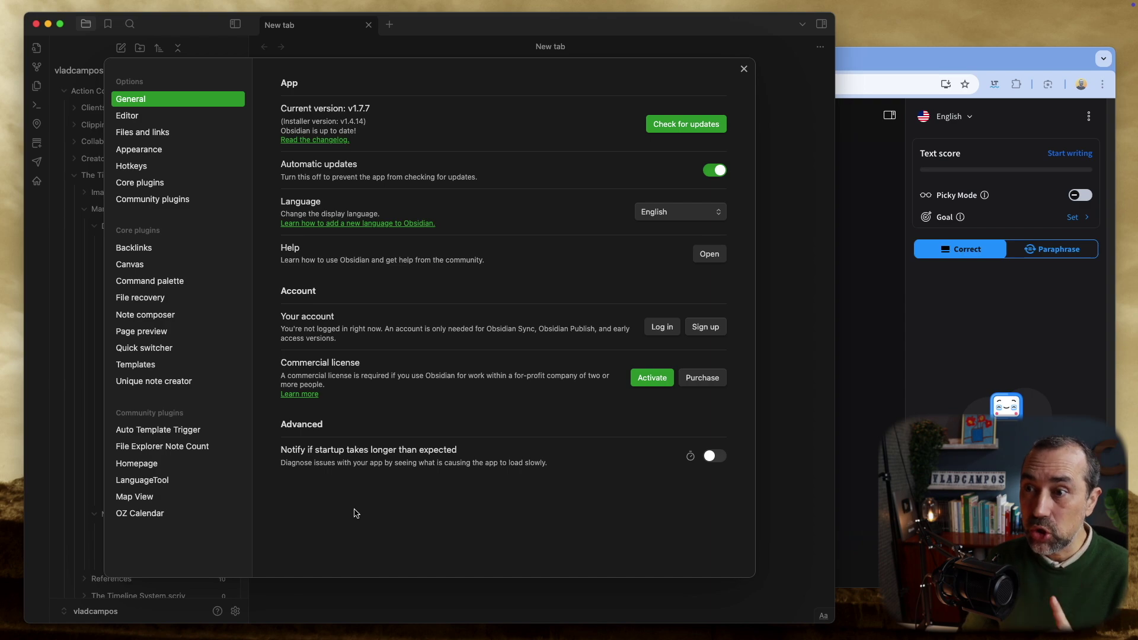
{"action": "left_click", "coordinate": [201, 200]}
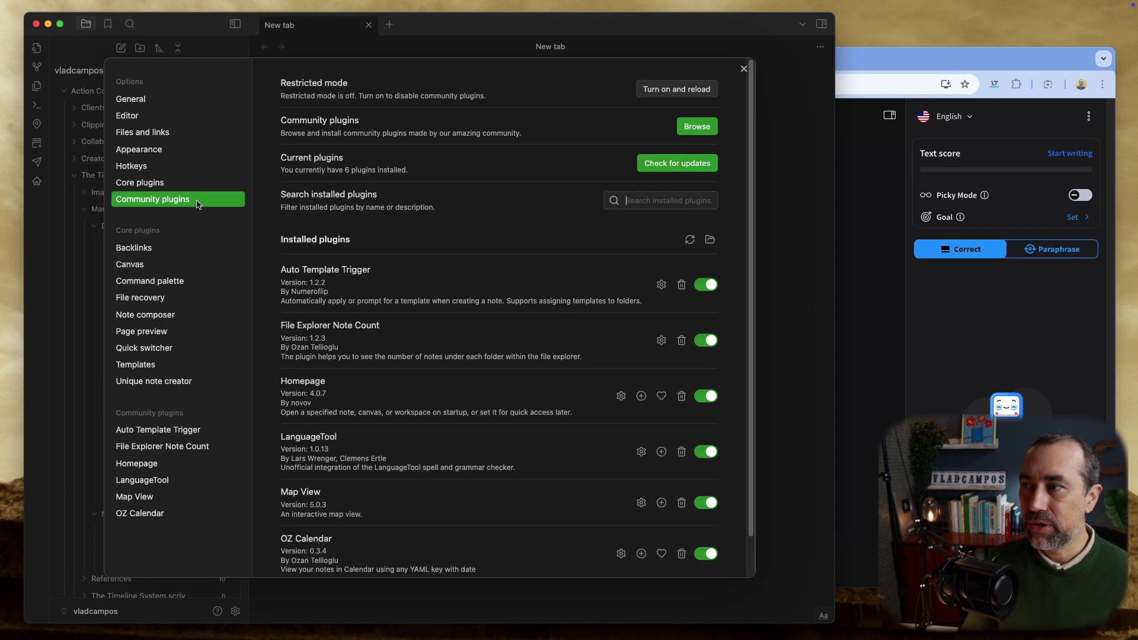
{"action": "left_click", "coordinate": [697, 126]}
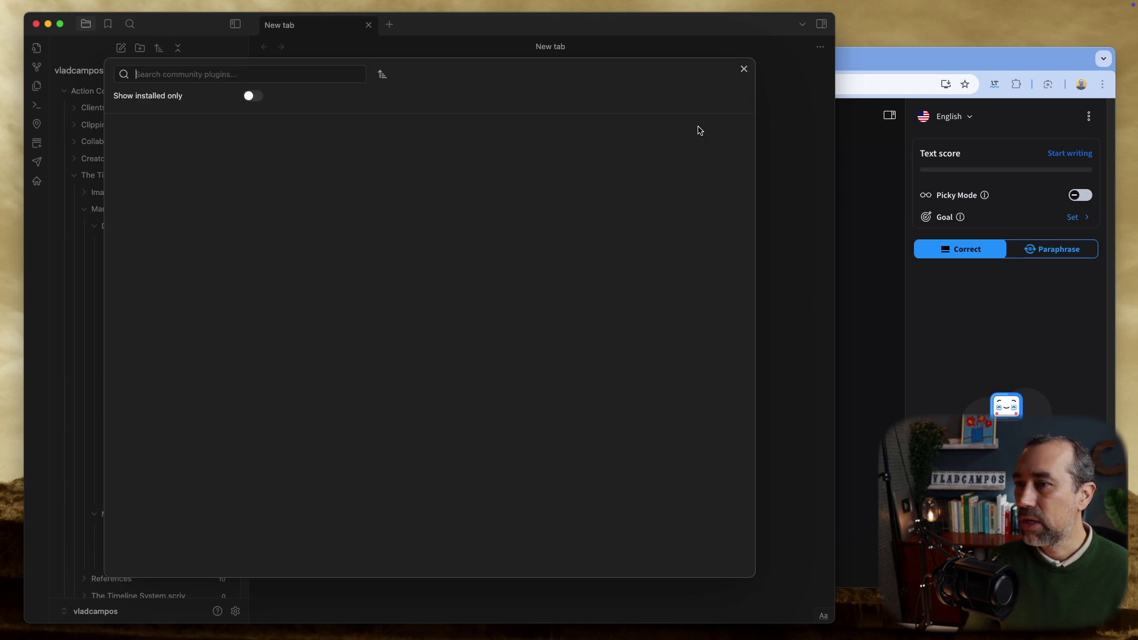
{"action": "type", "text": "langua"}
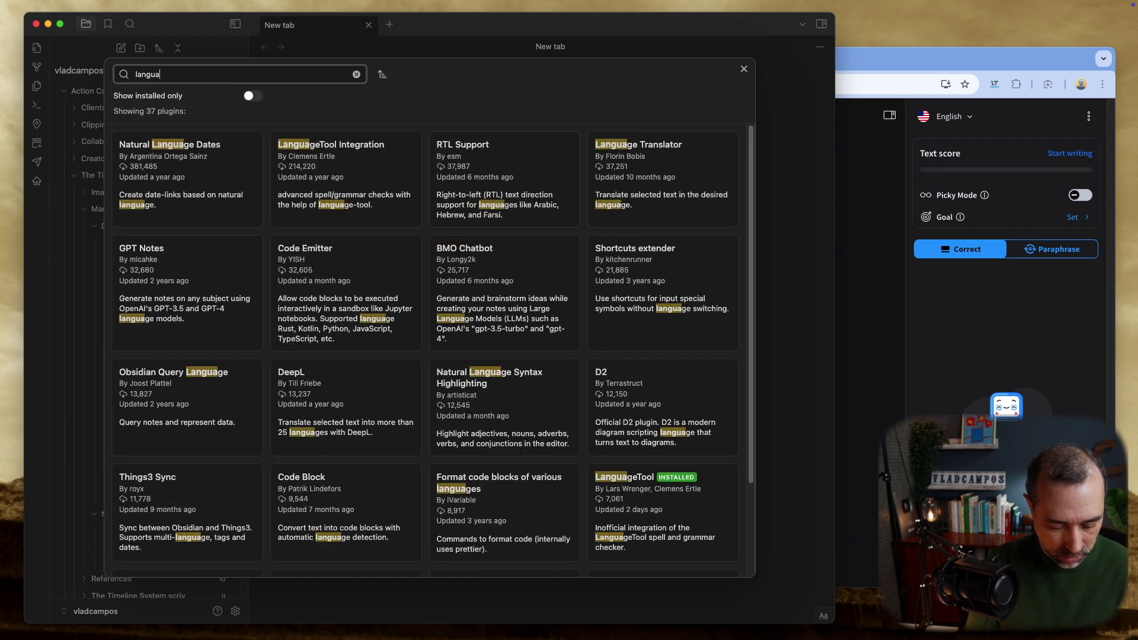
{"action": "type", "text": "getool"}
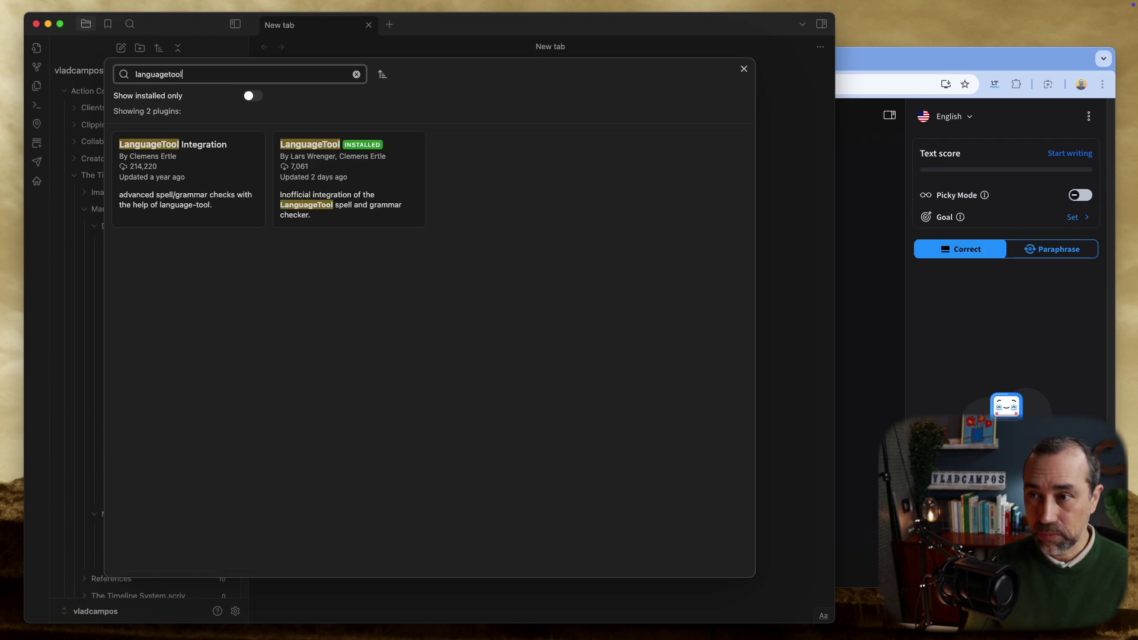
{"action": "left_click", "coordinate": [219, 186]}
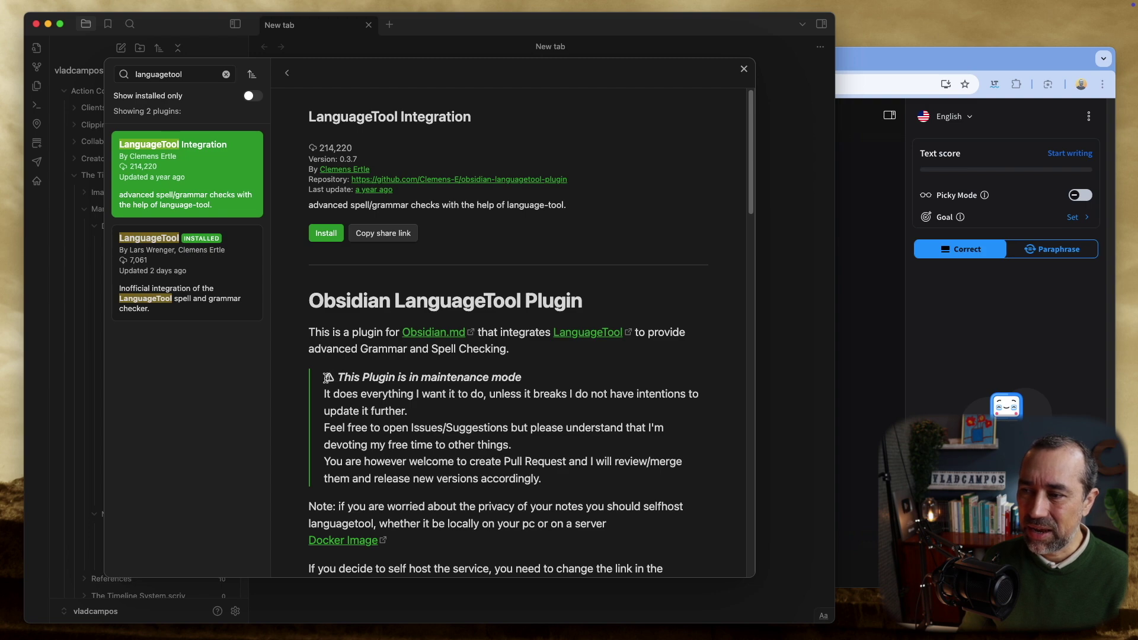
Highlight the maintenance-mode warning, then view the installed LanguageTool plugin's details and README
{"action": "left_click_drag", "start_coordinate": [325, 379], "coordinate": [418, 411]}
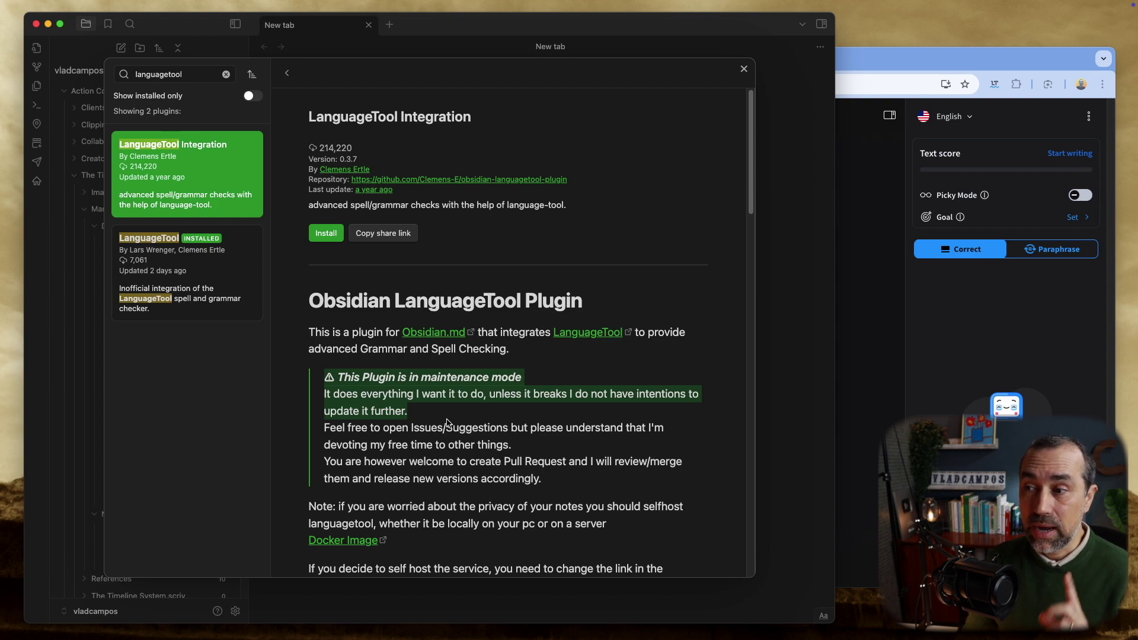
{"action": "left_click", "coordinate": [231, 291]}
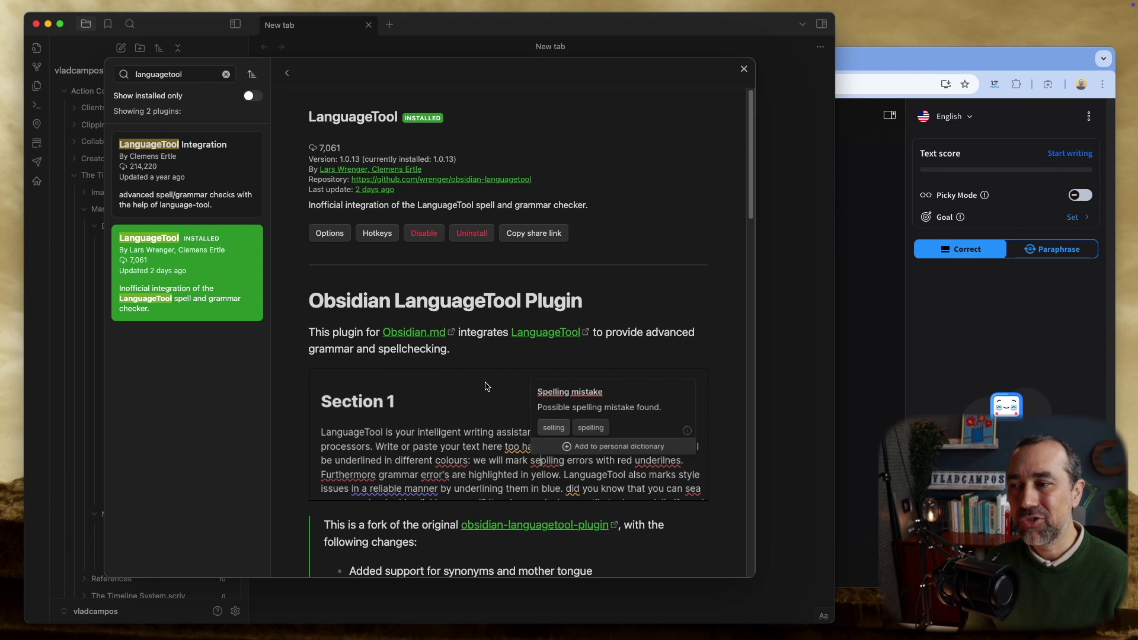
{"action": "scroll", "coordinate": [486, 387], "scroll_direction": "down", "scroll_amount": 3}
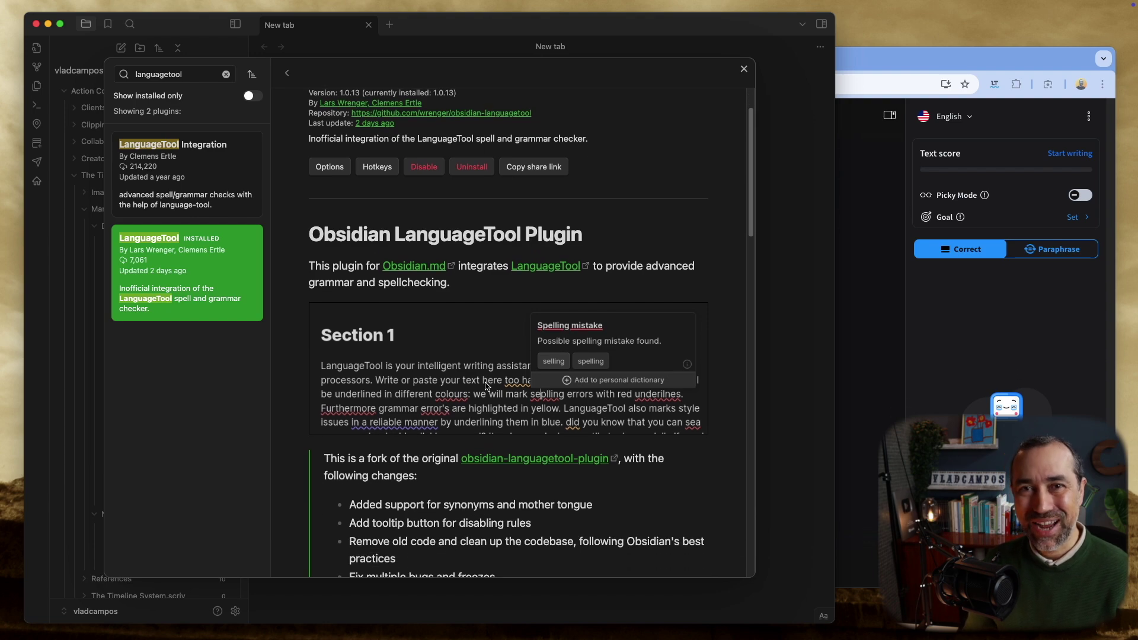
{"action": "scroll", "coordinate": [486, 387], "scroll_direction": "down", "scroll_amount": 2}
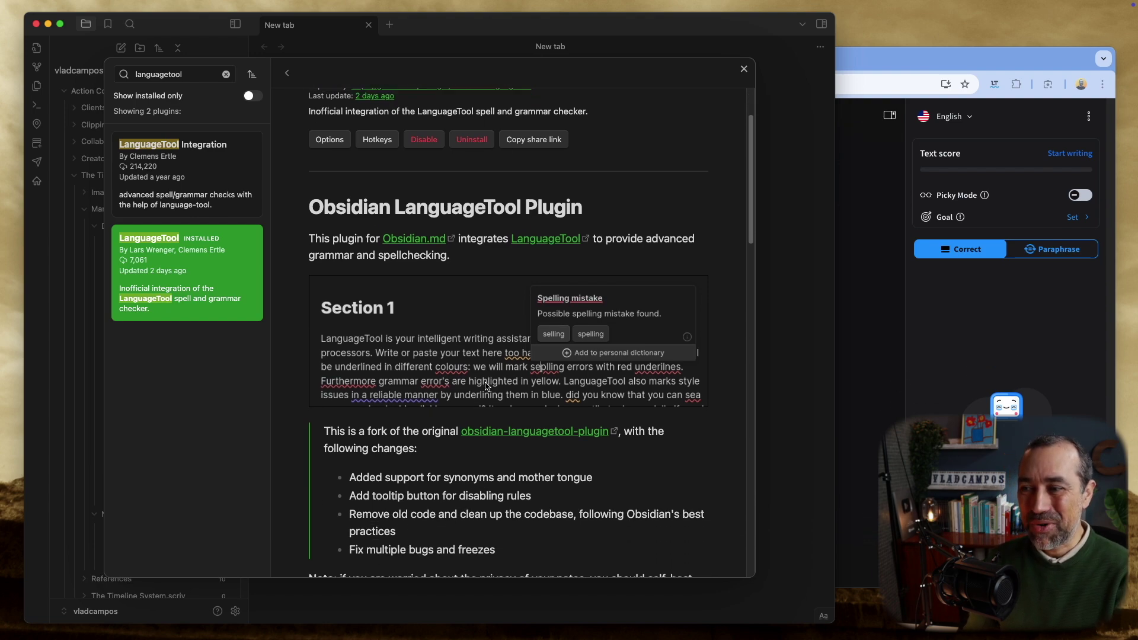
{"action": "scroll", "coordinate": [486, 386], "scroll_direction": "up", "scroll_amount": 2}
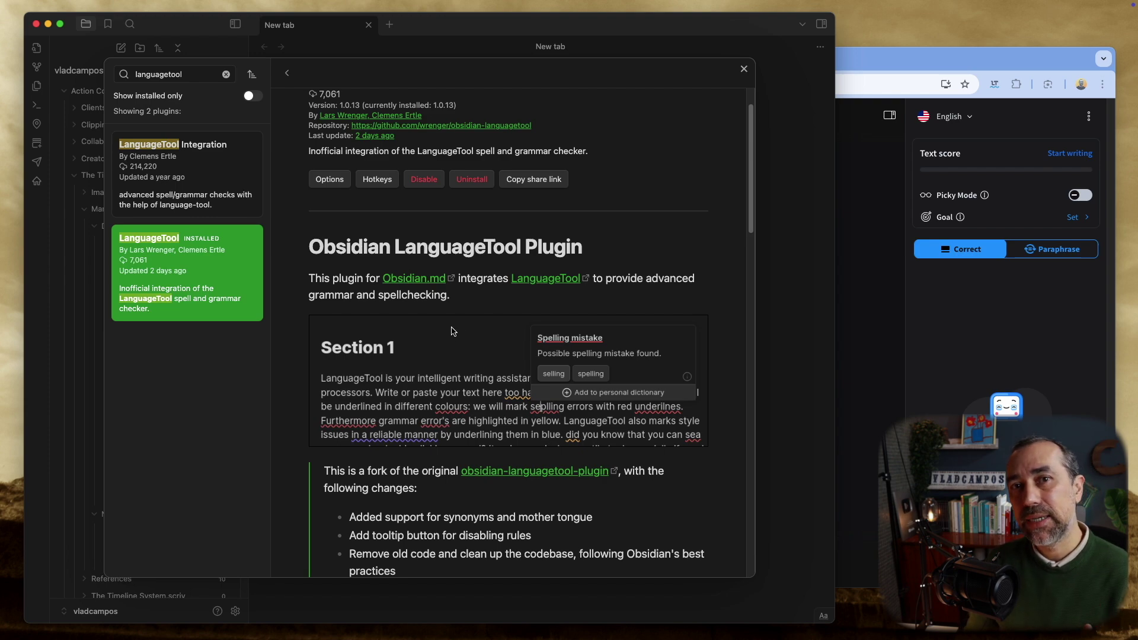
Look up the API username and key on LanguageTool's Access Tokens page, then return to the plugin options
{"action": "left_click", "coordinate": [329, 179]}
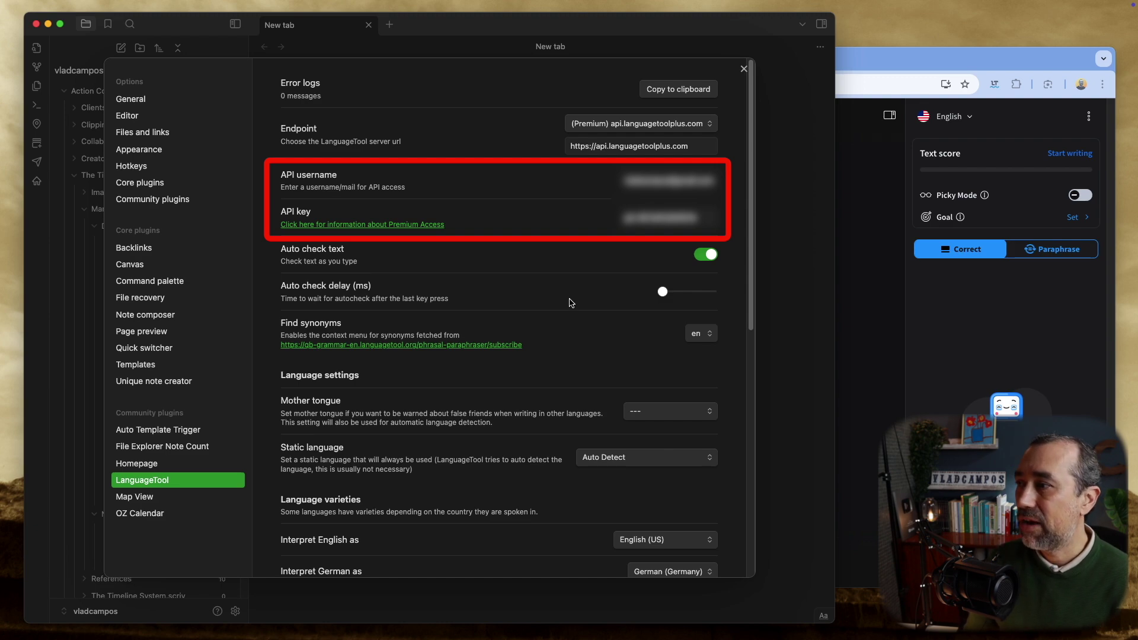
{"action": "left_click", "coordinate": [880, 386]}
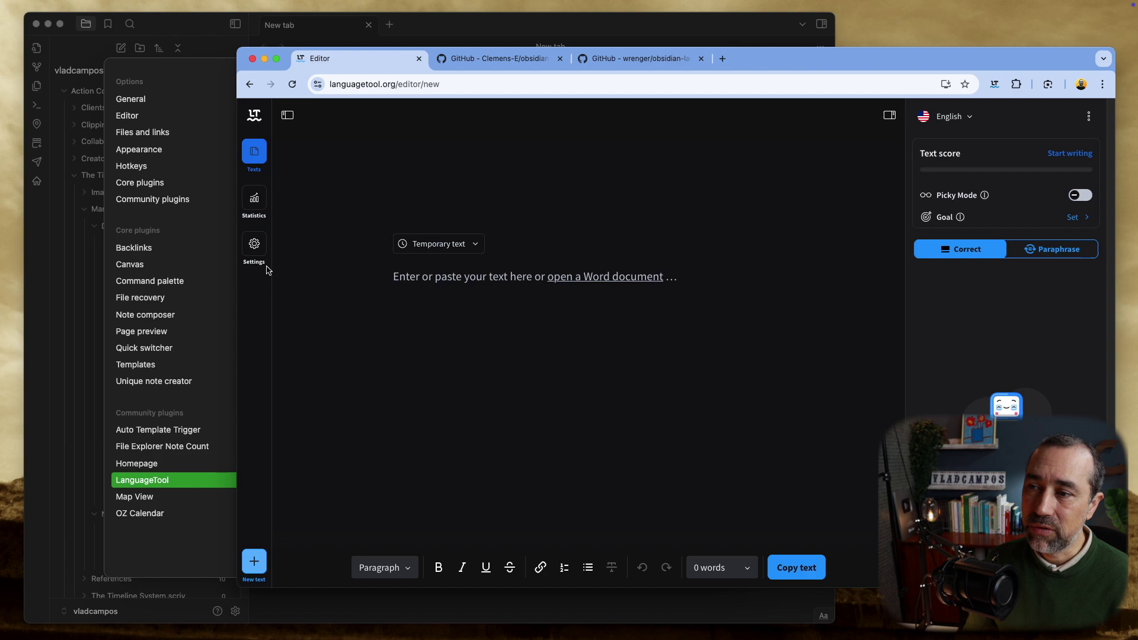
{"action": "left_click", "coordinate": [257, 248]}
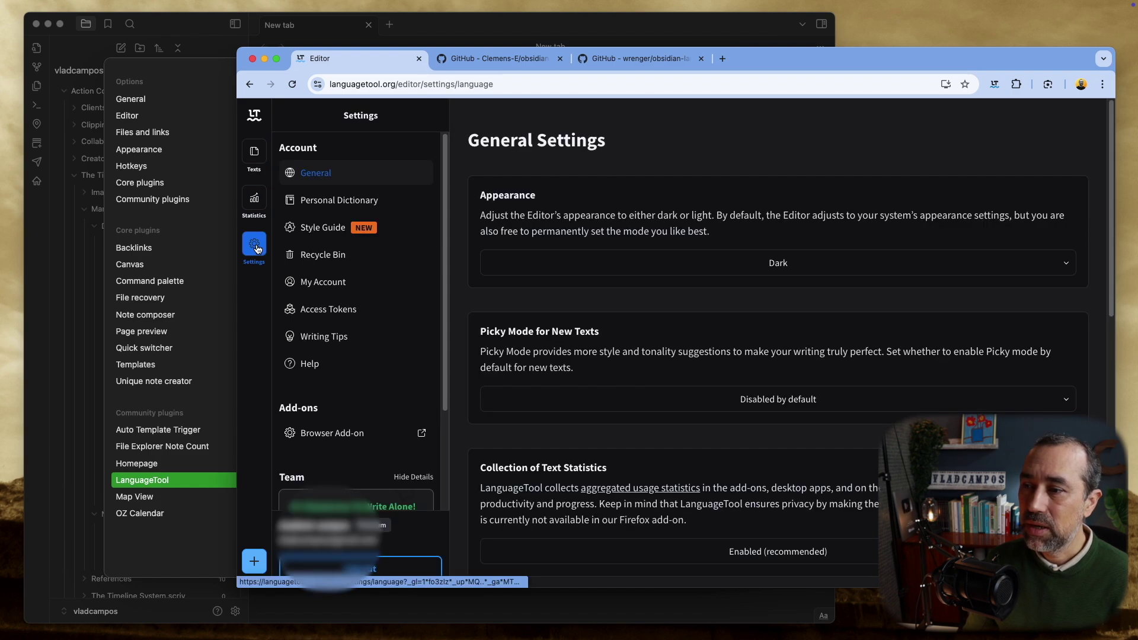
{"action": "left_click", "coordinate": [377, 320]}
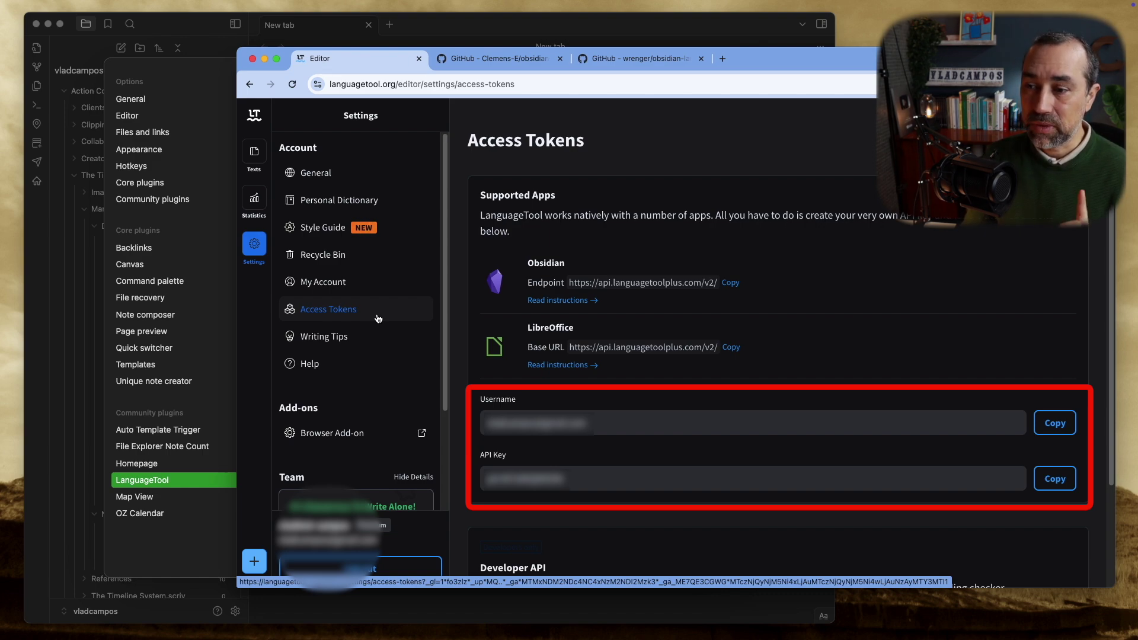
{"action": "left_click", "coordinate": [187, 536]}
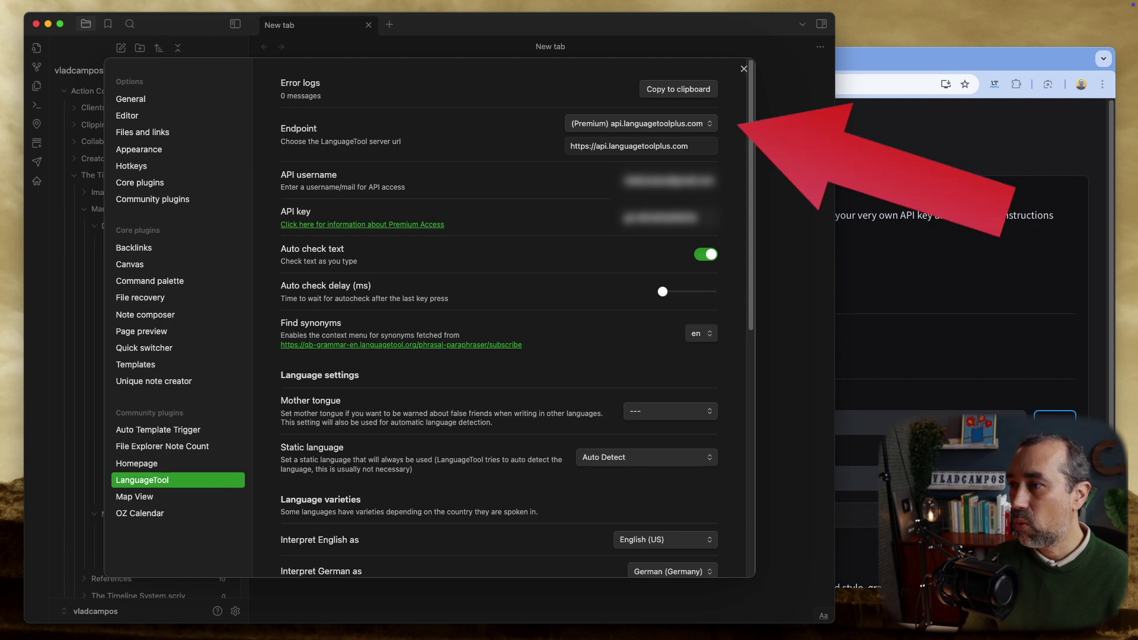
Keep the endpoint on Premium api.languagetoolplus.com and review the language settings below it
{"action": "left_click", "coordinate": [706, 128]}
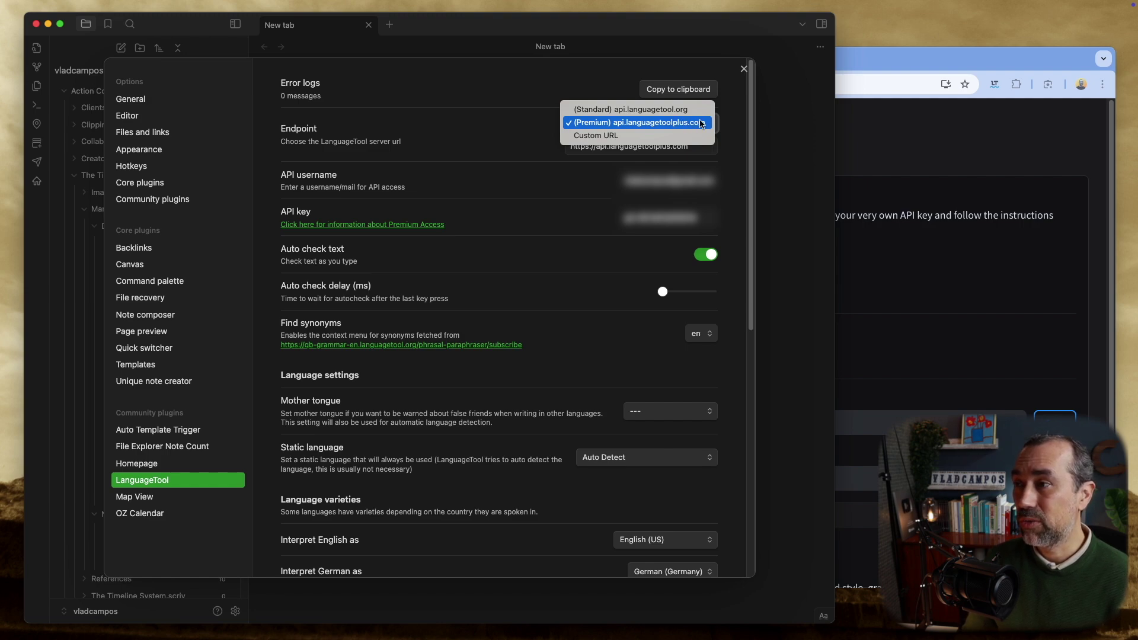
{"action": "left_click", "coordinate": [734, 107]}
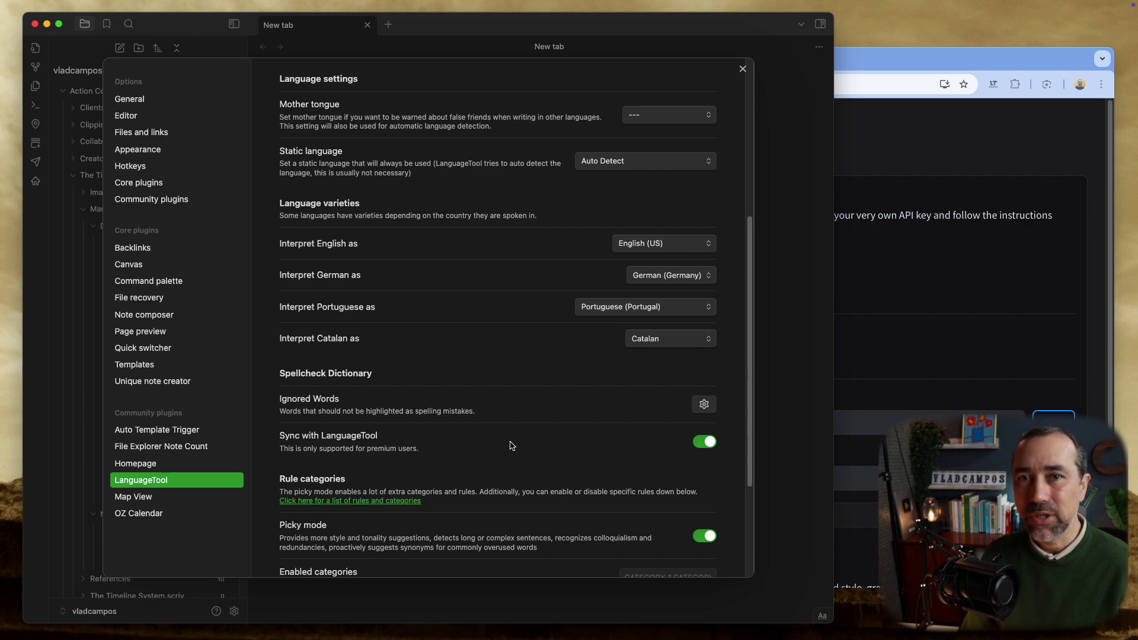
{"action": "scroll", "coordinate": [512, 446], "scroll_direction": "down", "scroll_amount": 3}
{"action": "scroll", "coordinate": [512, 446], "scroll_direction": "down", "scroll_amount": 3}
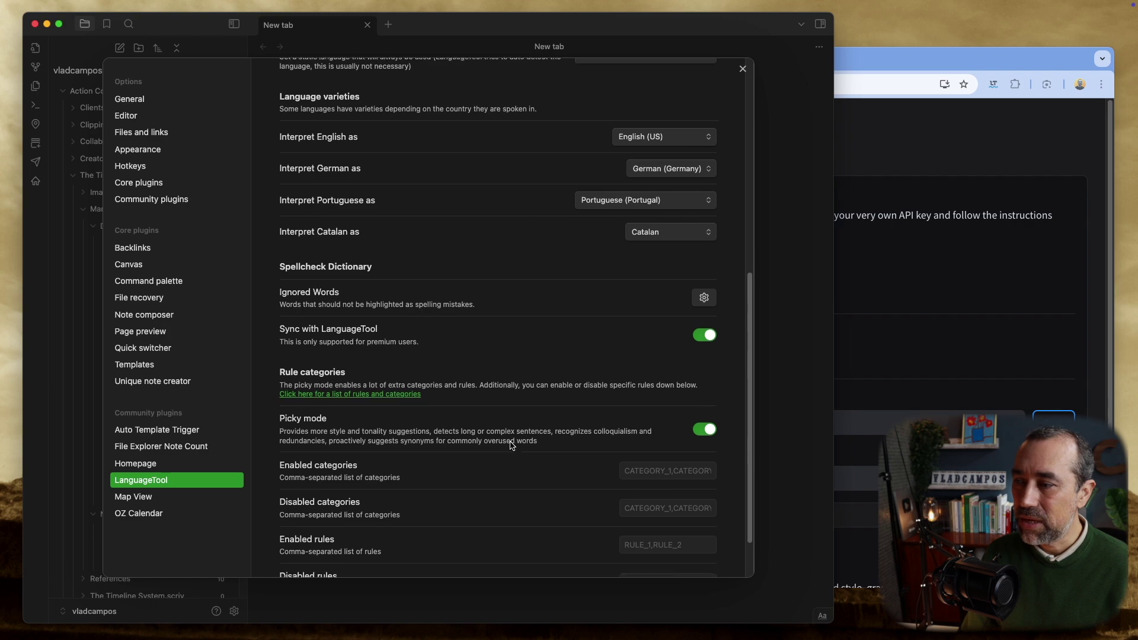
{"action": "scroll", "coordinate": [513, 446], "scroll_direction": "up", "scroll_amount": 1}
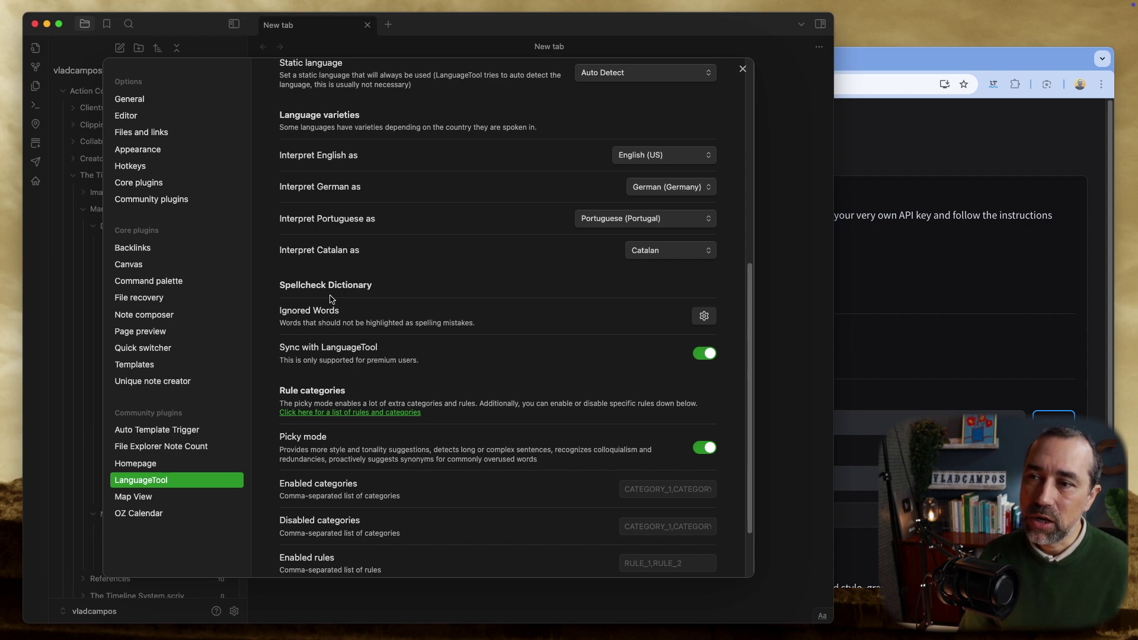
Filter the Hotkeys settings by 'languagetool'
{"action": "left_click", "coordinate": [164, 169]}
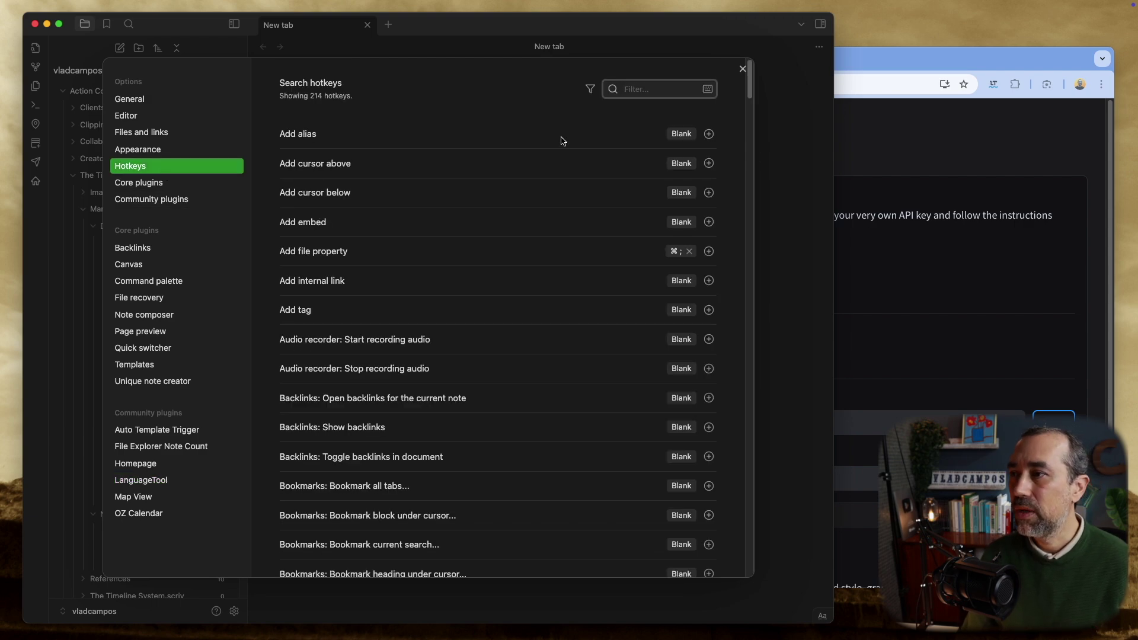
{"action": "type", "text": "l"}
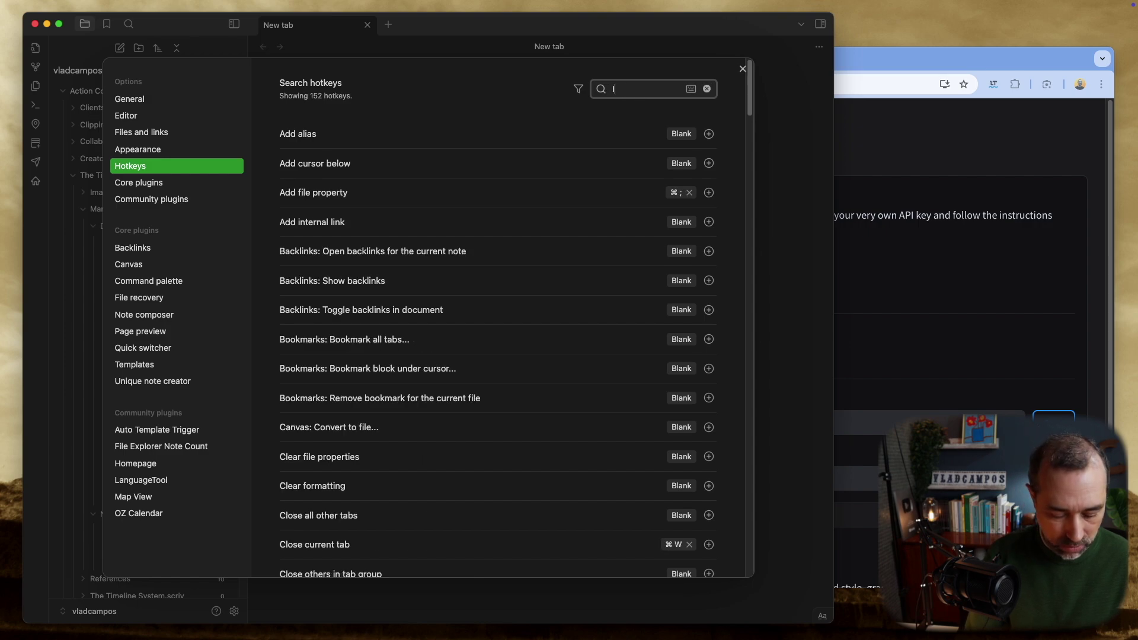
{"action": "type", "text": "anguagetoo"}
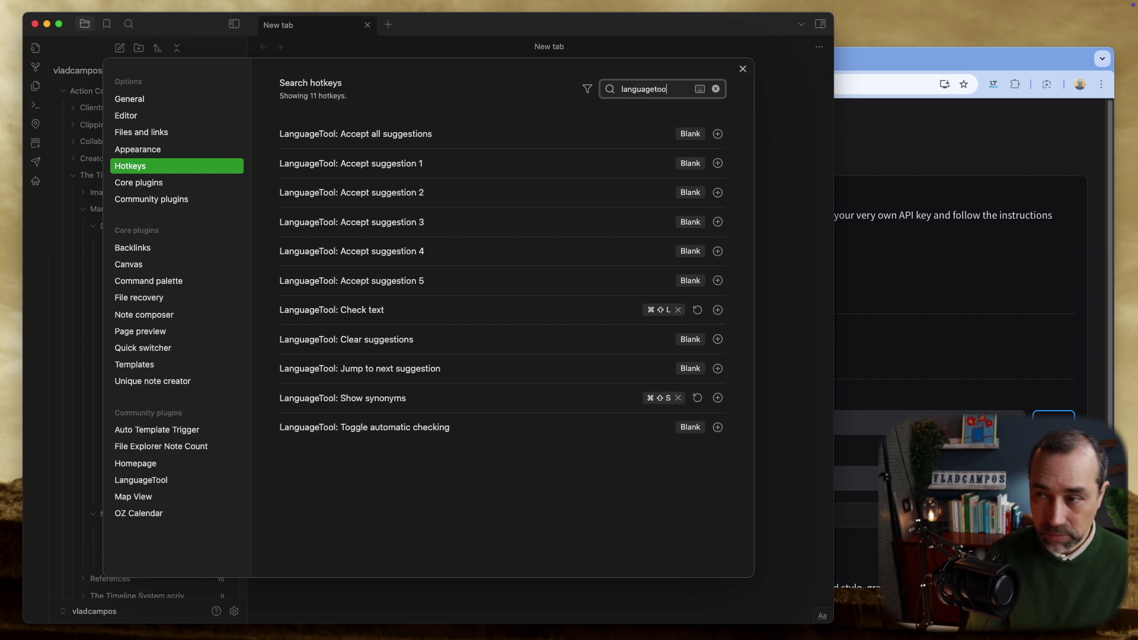
{"action": "type", "text": "l"}
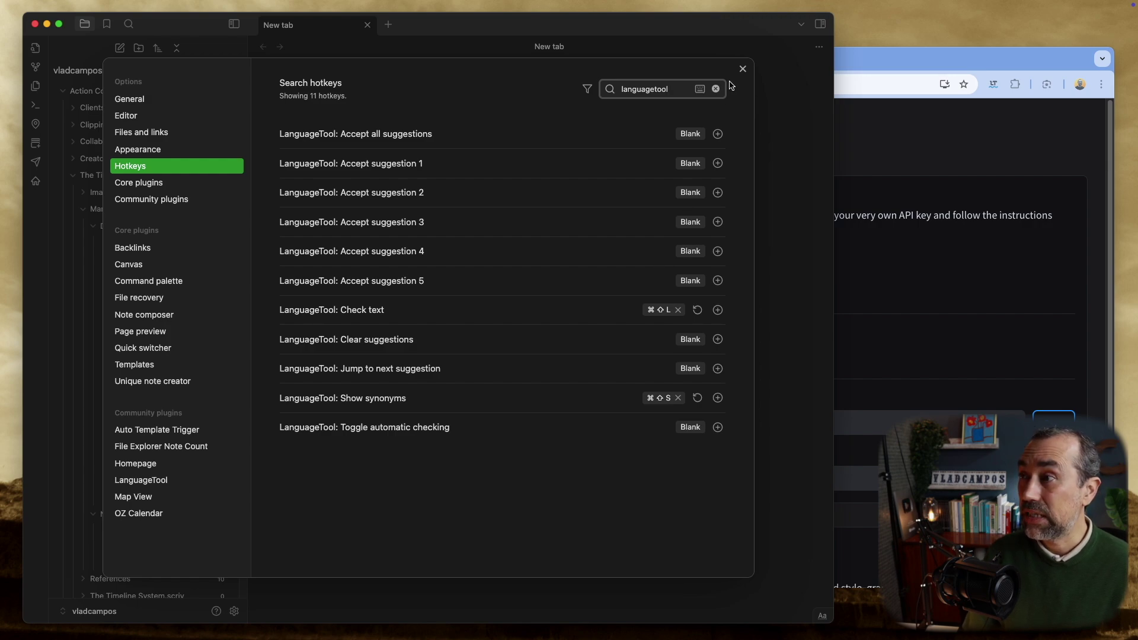
Close the settings and open the note '03 Taming the Mess [2]'
{"action": "left_click", "coordinate": [742, 69]}
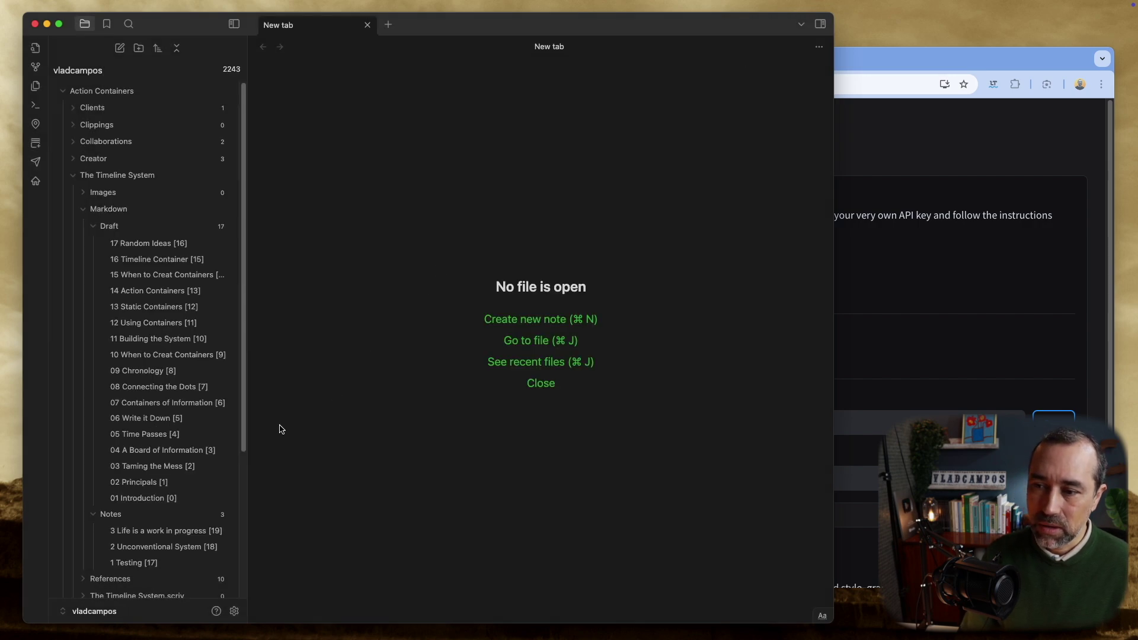
{"action": "left_click", "coordinate": [169, 468]}
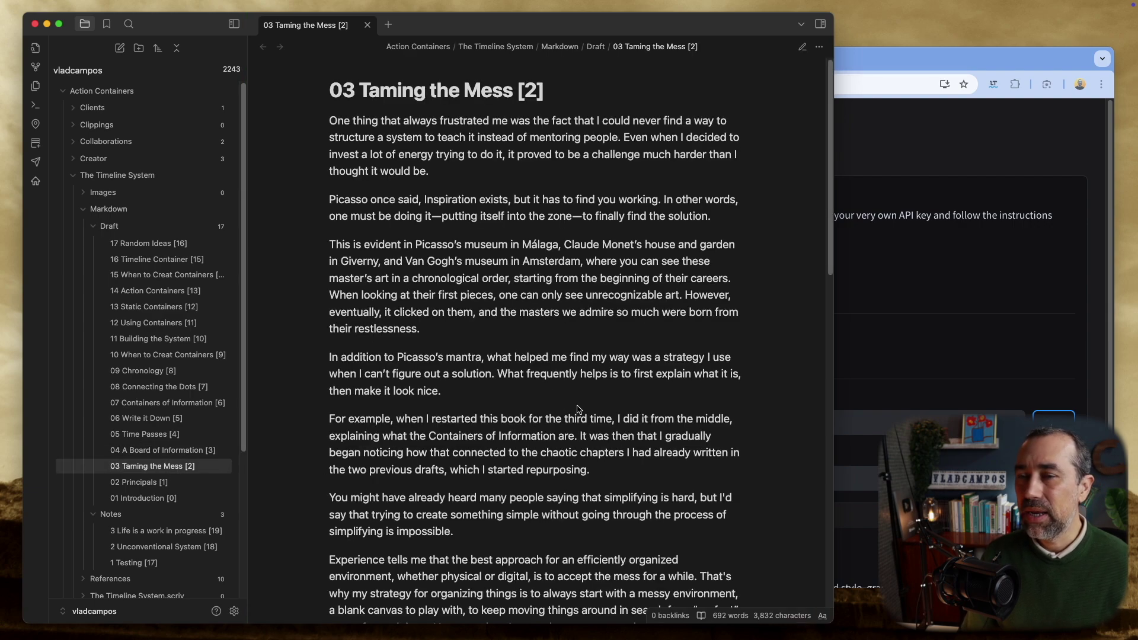
{"action": "scroll", "coordinate": [578, 409], "scroll_direction": "down", "scroll_amount": 10}
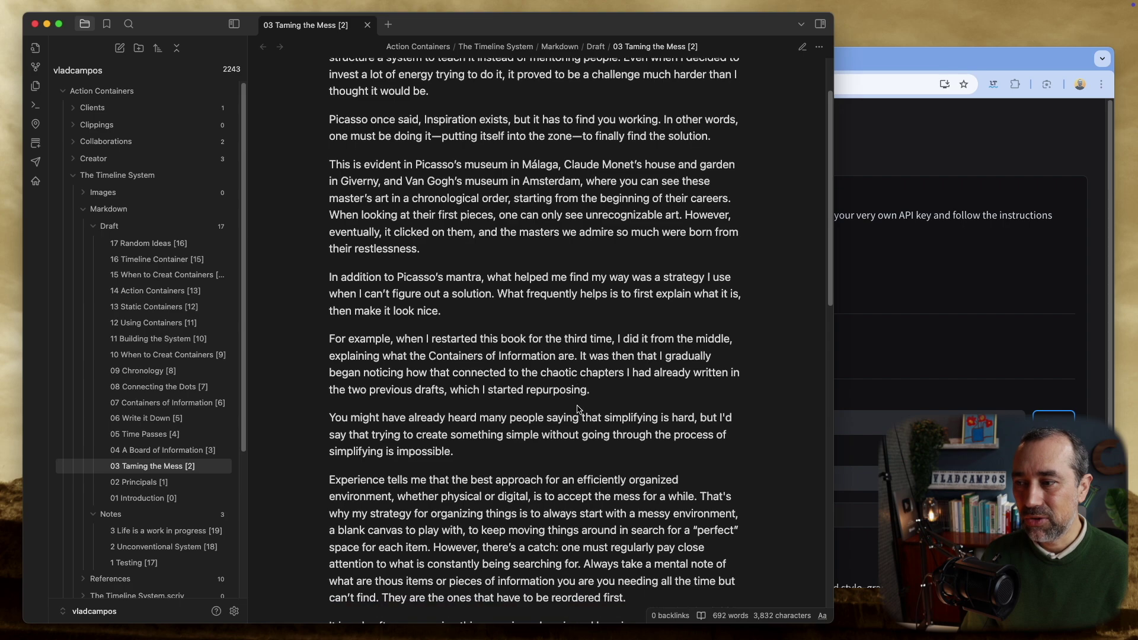
{"action": "scroll", "coordinate": [680, 267], "scroll_direction": "up", "scroll_amount": 8}
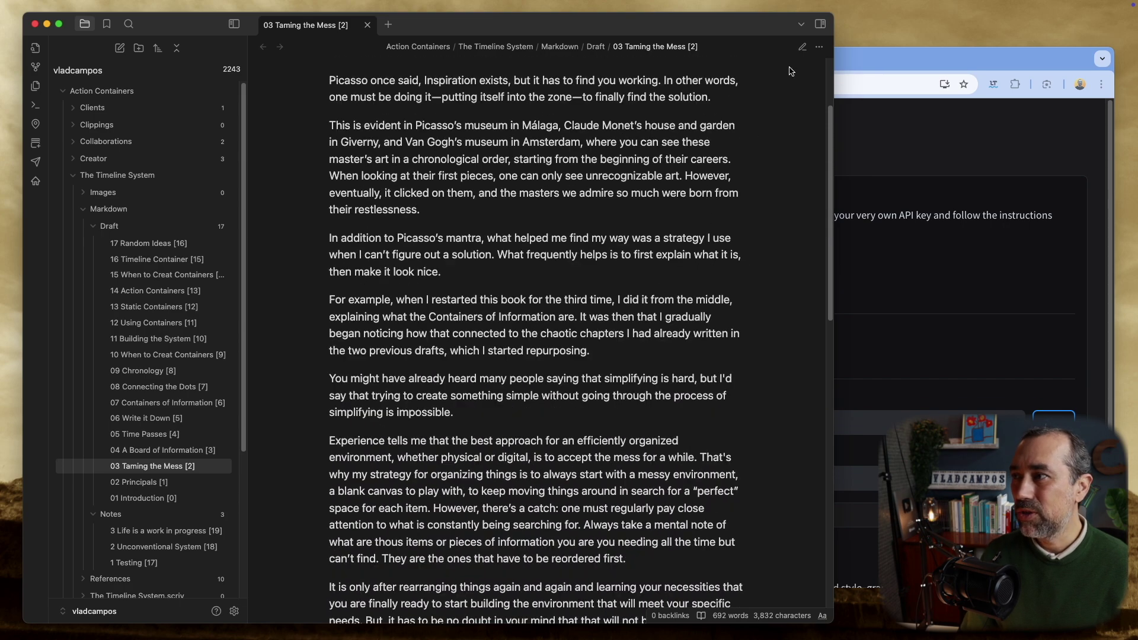
Switch the note to editing mode and scroll down to its end
{"action": "left_click", "coordinate": [802, 47]}
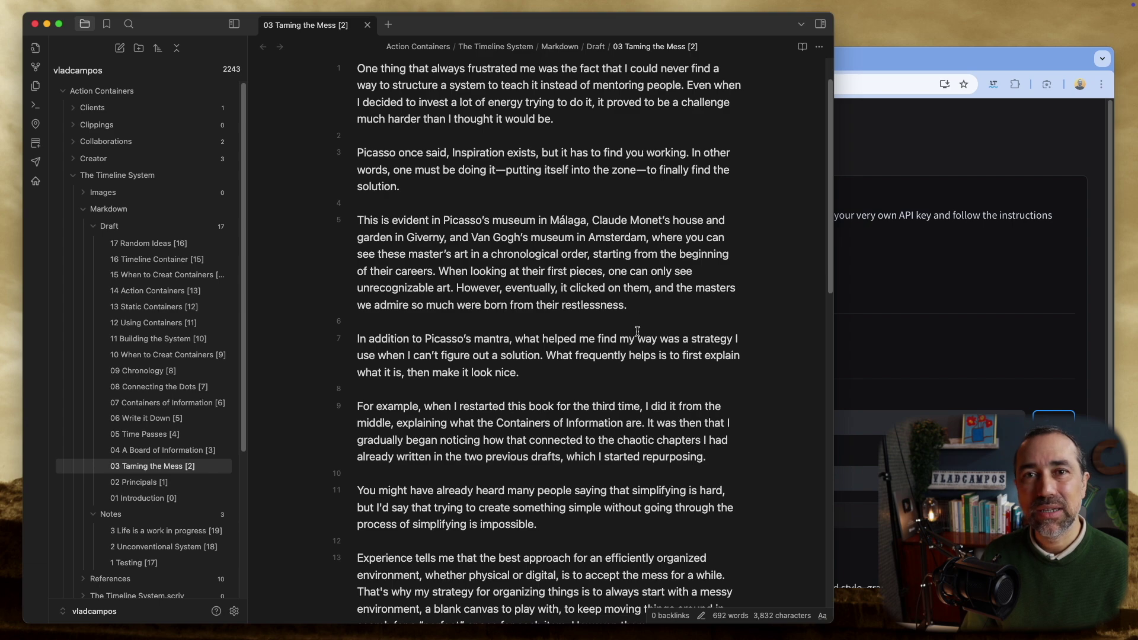
{"action": "scroll", "coordinate": [637, 331], "scroll_direction": "down", "scroll_amount": 15}
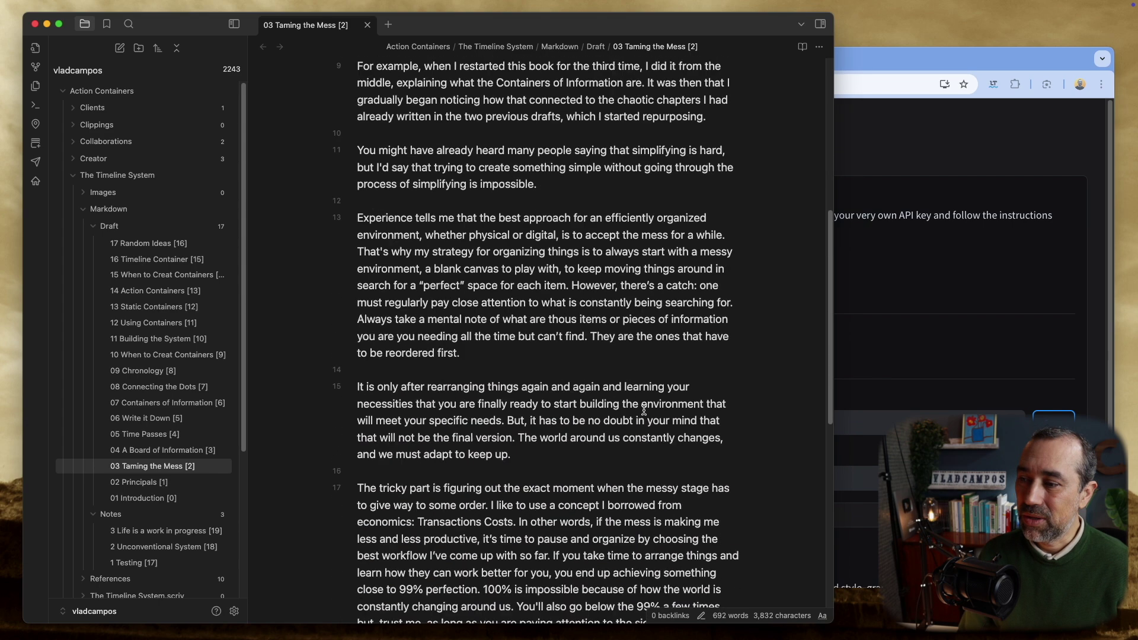
{"action": "scroll", "coordinate": [644, 409], "scroll_direction": "down", "scroll_amount": 3}
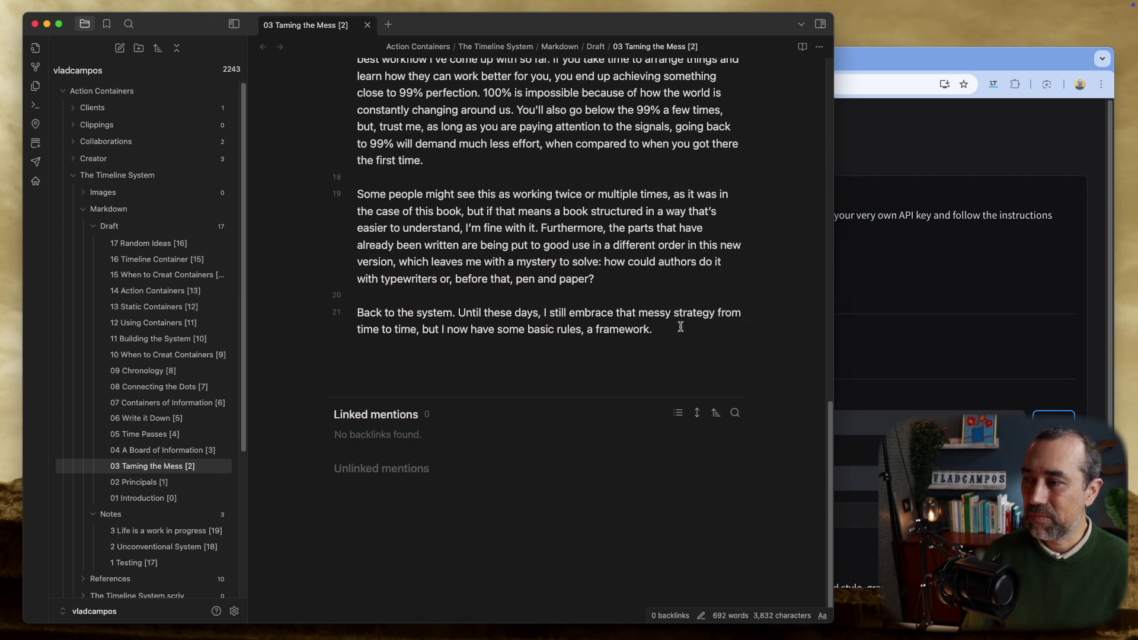
Add the line 'writee something here.' at the end of the note and select 'writee'
{"action": "key", "text": "Return"}
{"action": "key", "text": "Return"}
{"action": "type", "text": "wr"}
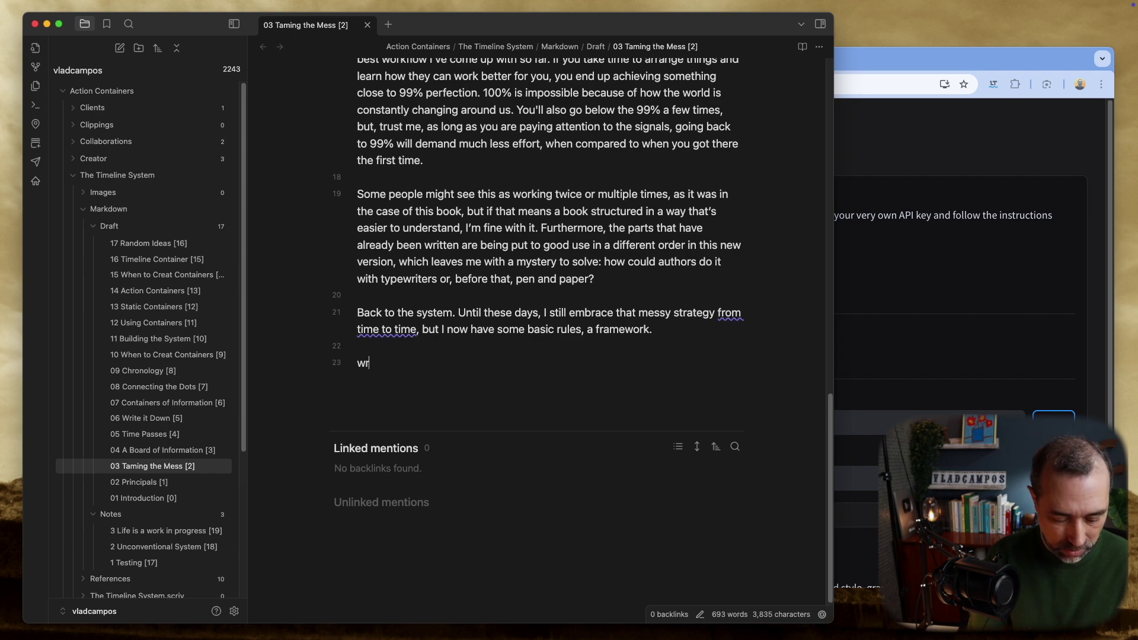
{"action": "type", "text": "ite"}
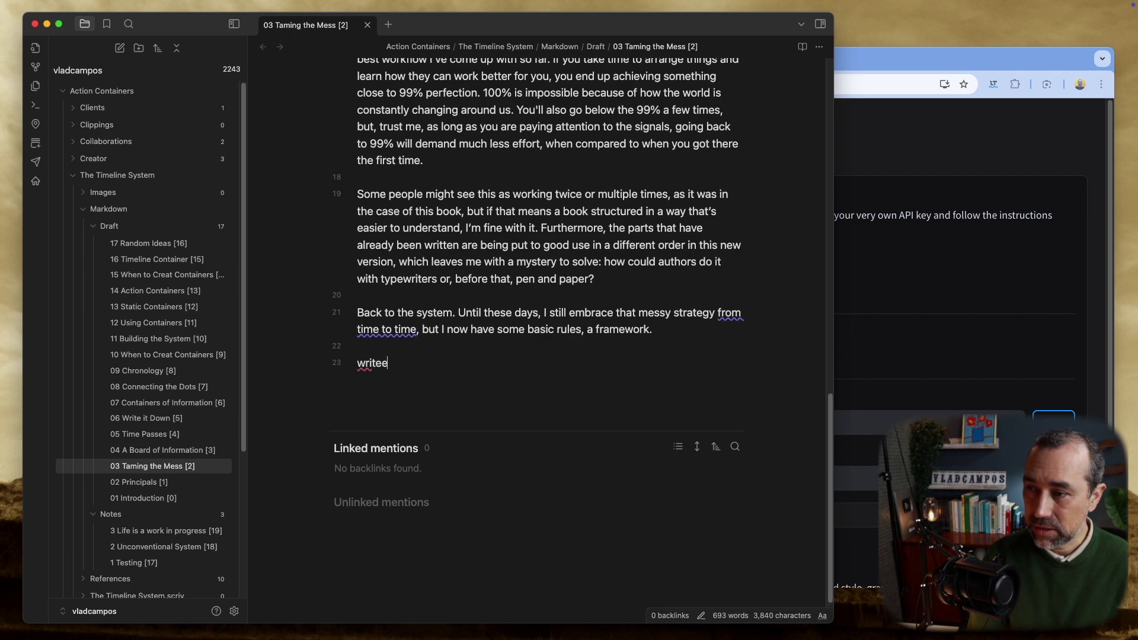
{"action": "type", "text": "e somet"}
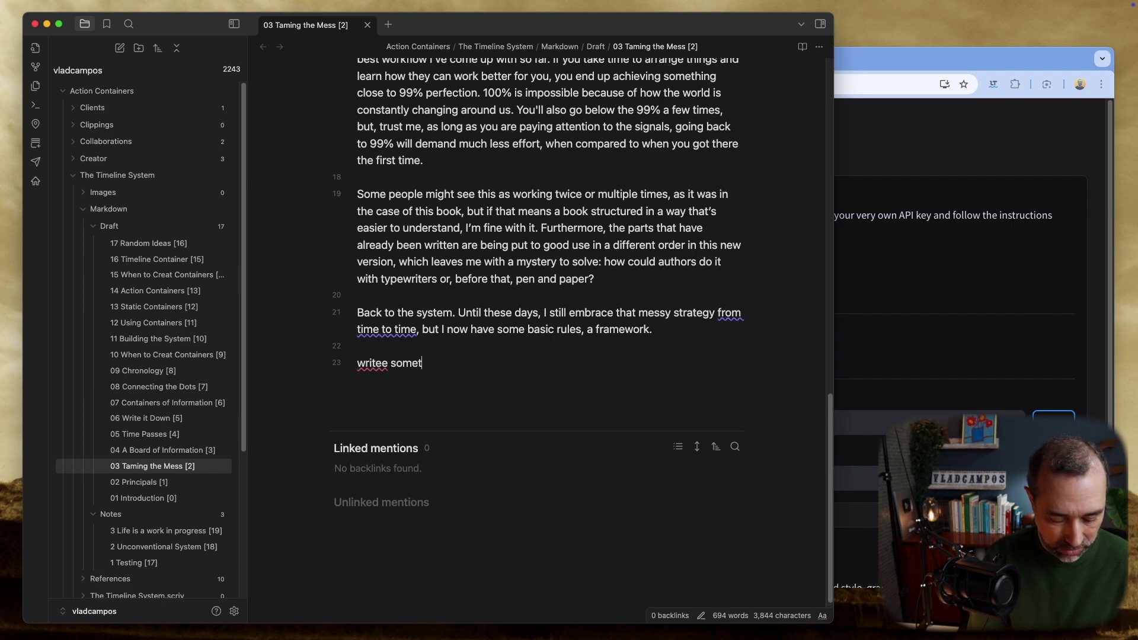
{"action": "type", "text": "hing here"}
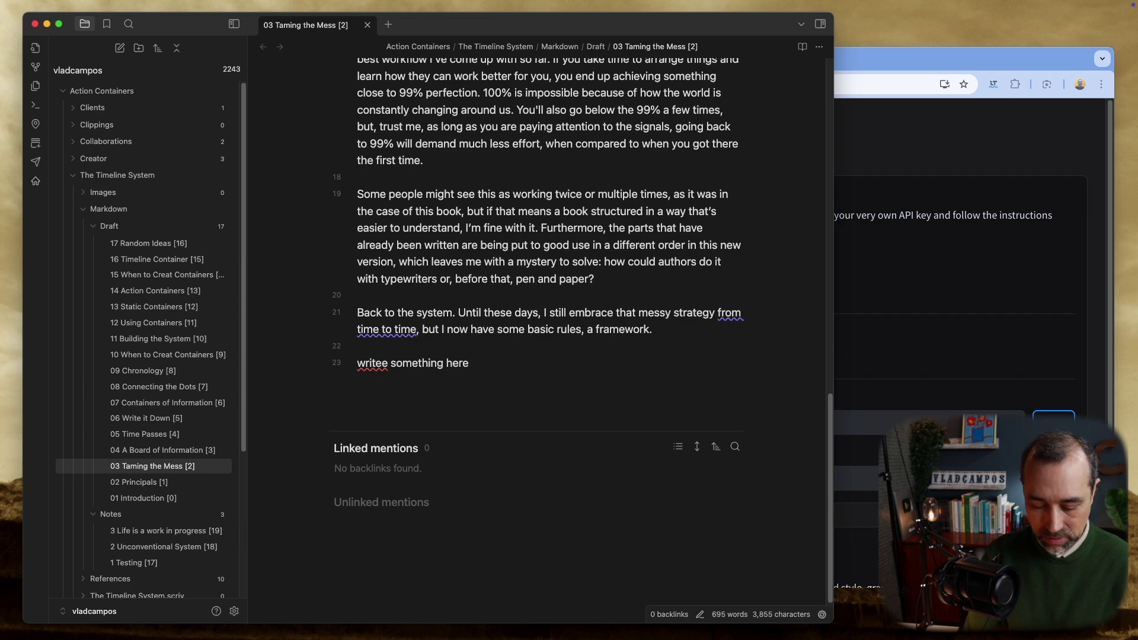
{"action": "type", "text": "."}
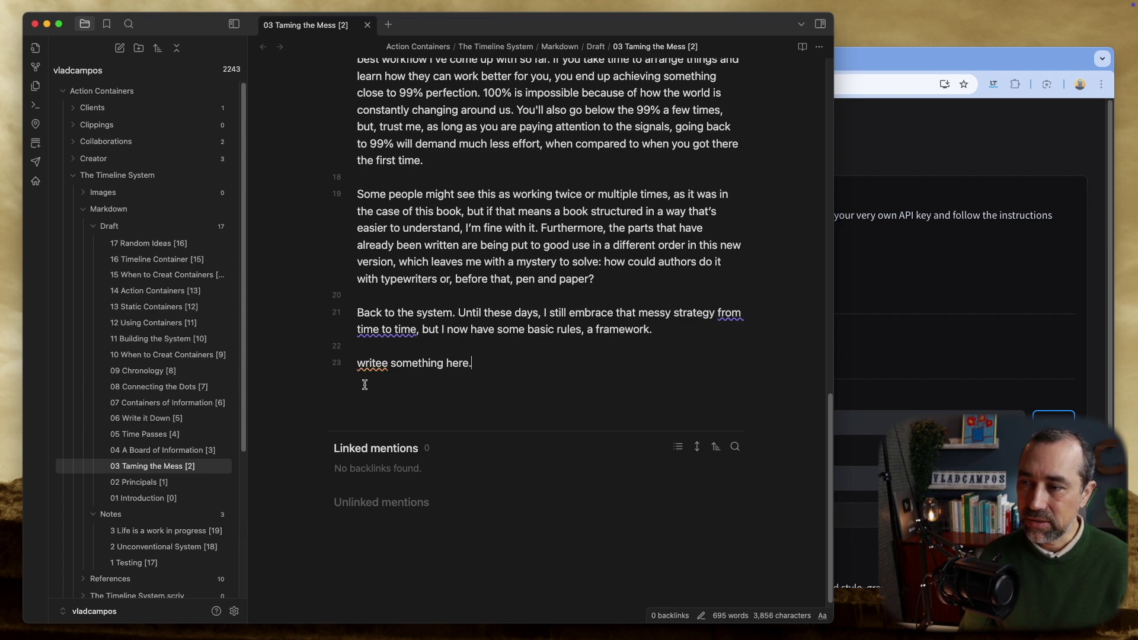
{"action": "double_click", "coordinate": [377, 370]}
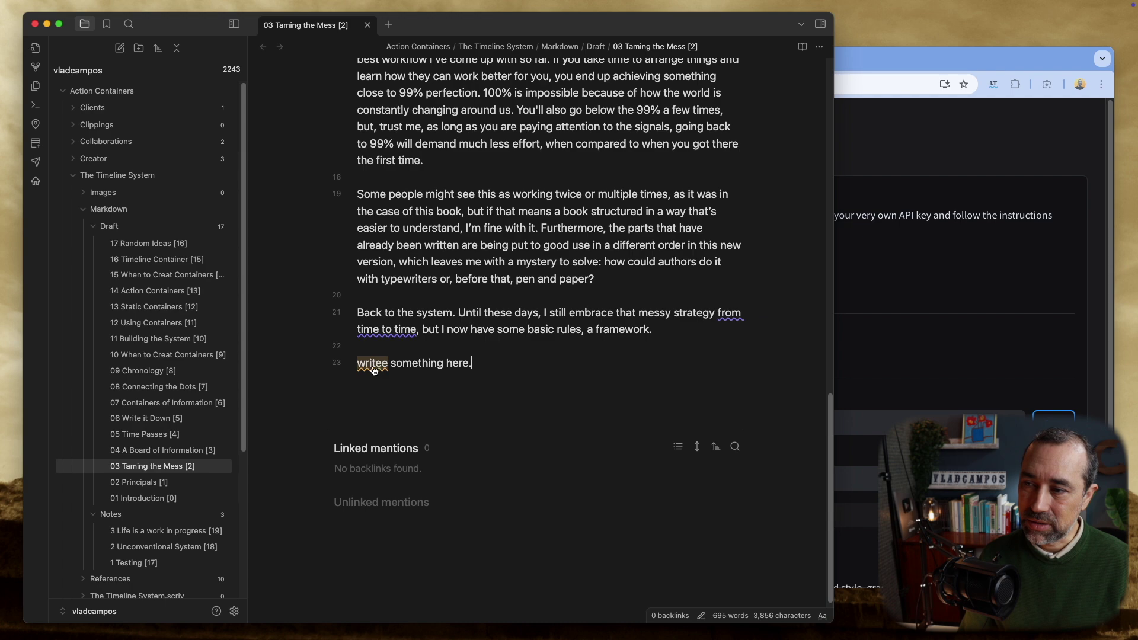
Accept LanguageTool's suggestions to capitalise 'writee' and correct it to 'Write'
{"action": "left_click", "coordinate": [379, 369]}
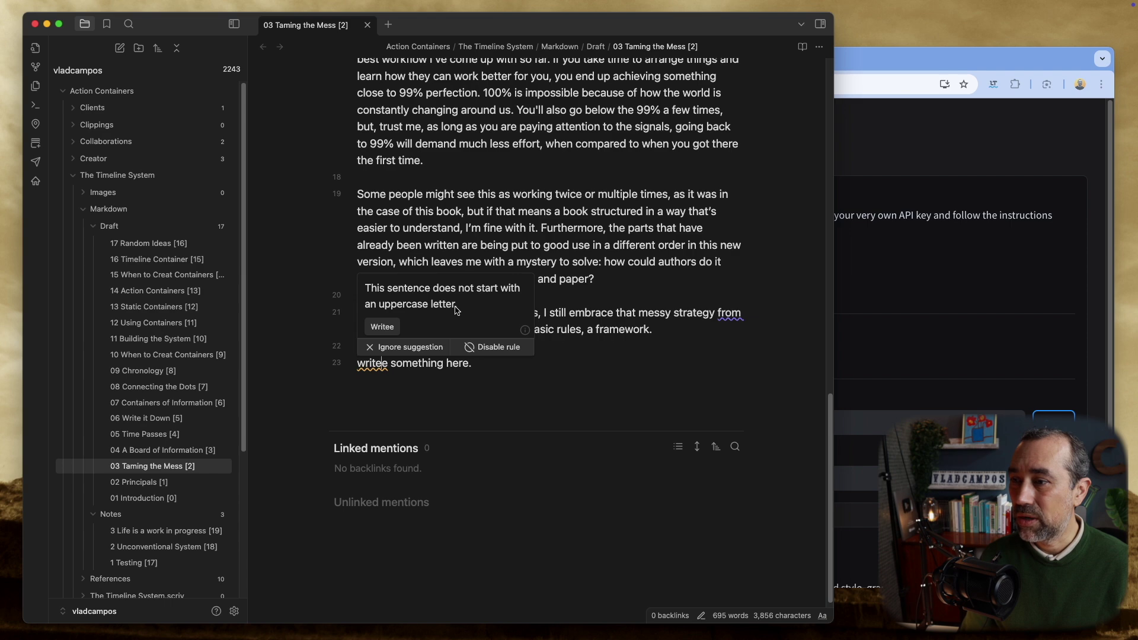
{"action": "left_click", "coordinate": [382, 326]}
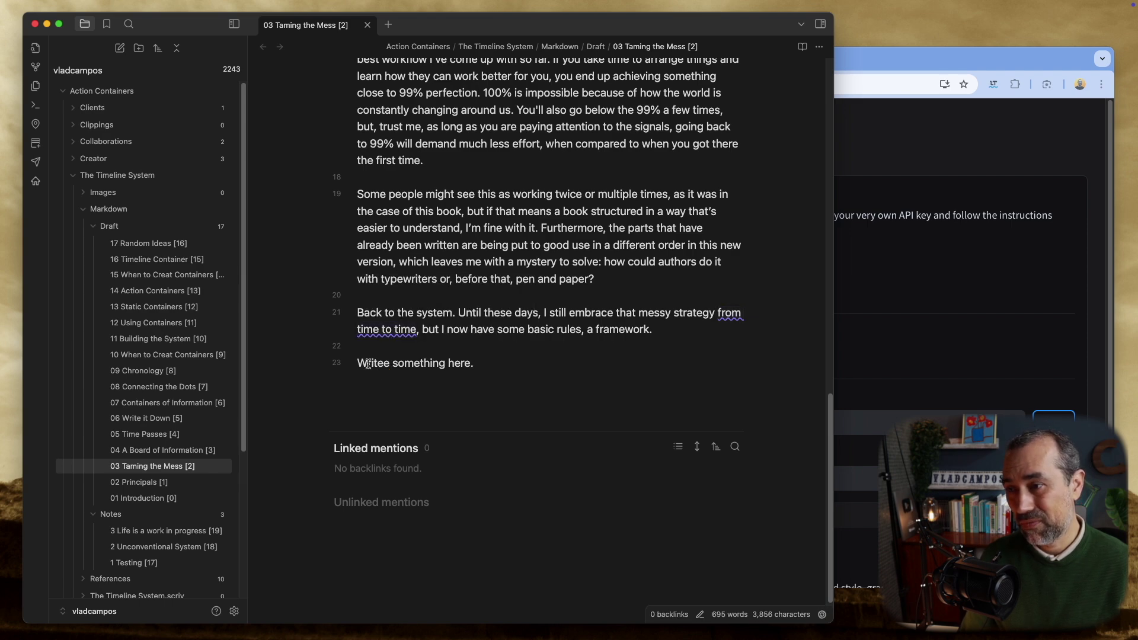
{"action": "mouse_move", "coordinate": [371, 364]}
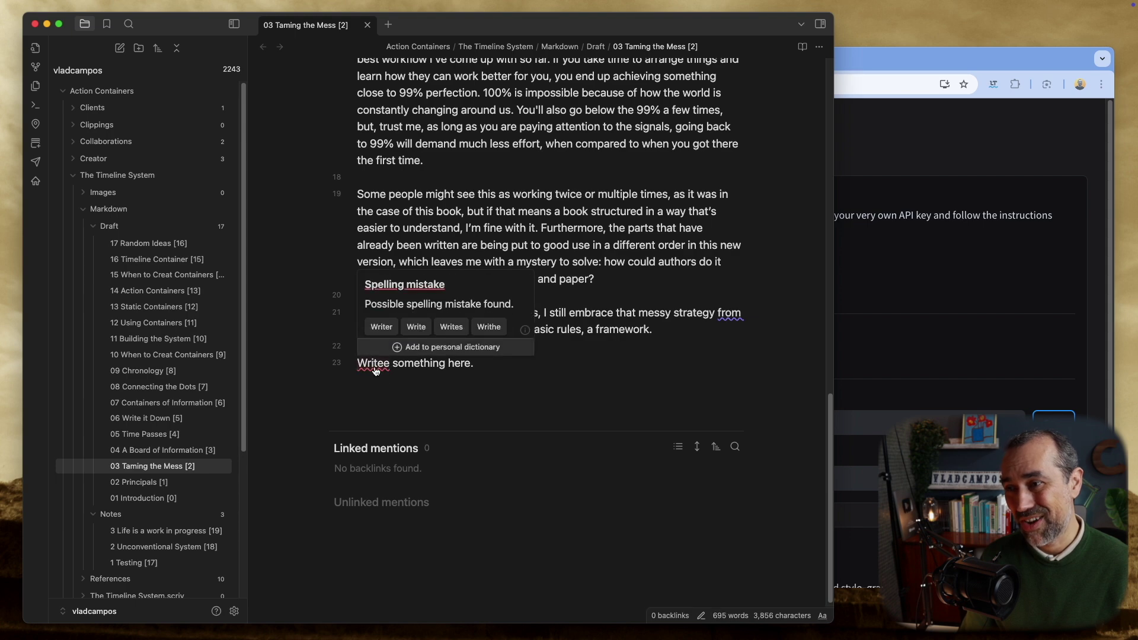
{"action": "left_click", "coordinate": [416, 328]}
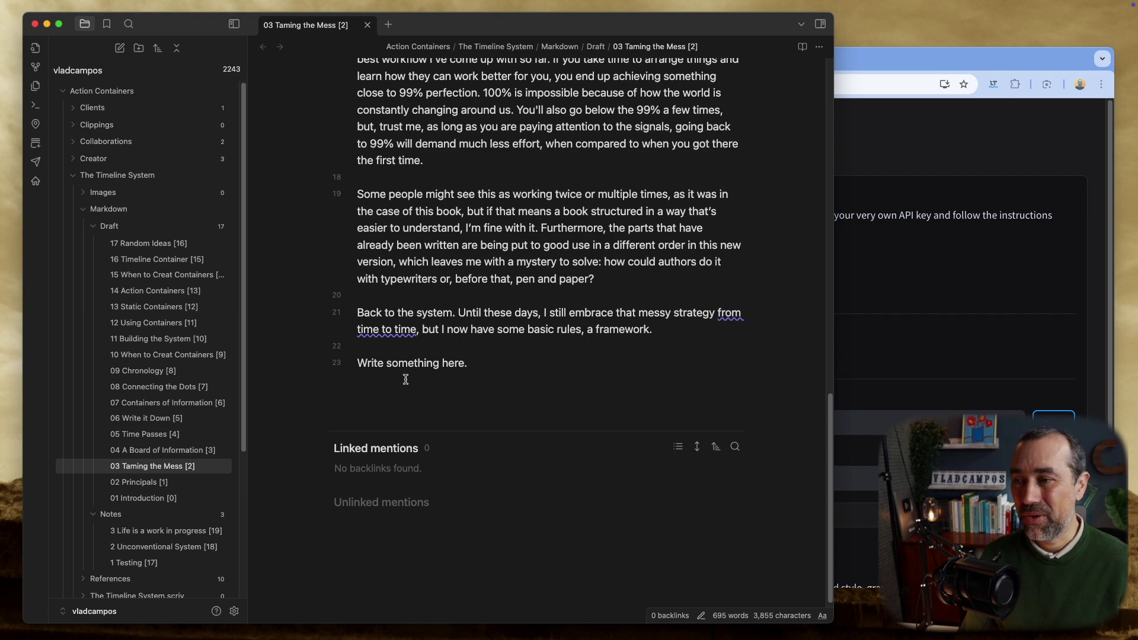
{"action": "mouse_move", "coordinate": [376, 336]}
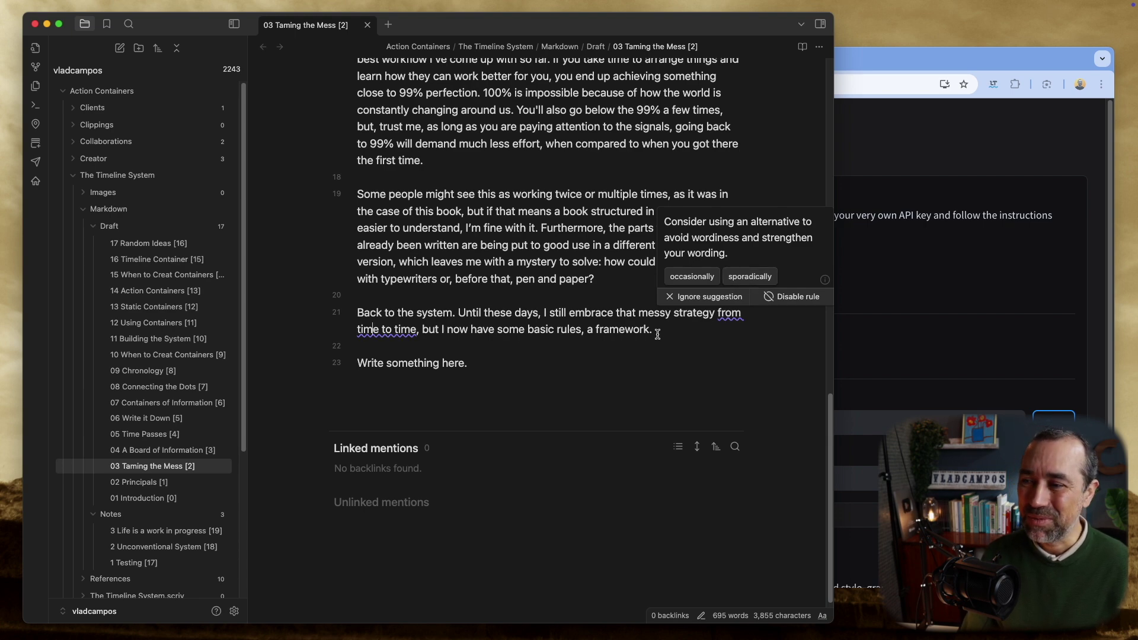
Delete the test sentence, then filter the command palette for LanguageTool commands
{"action": "left_click_drag", "start_coordinate": [498, 364], "coordinate": [357, 365]}
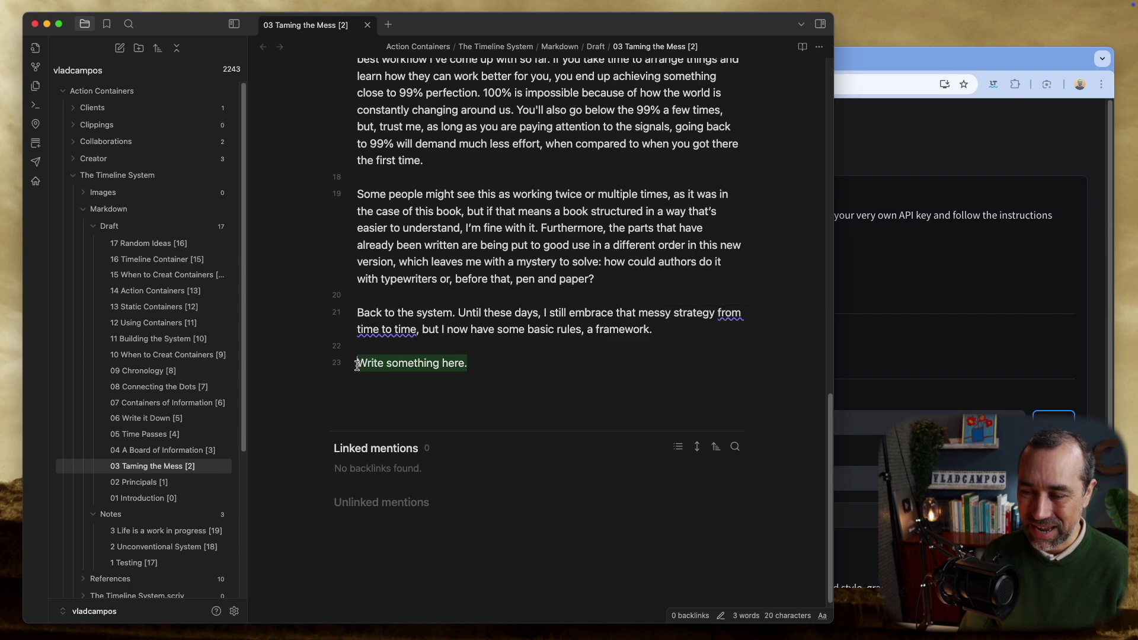
{"action": "key", "text": "BackSpace"}
{"action": "key", "text": "BackSpace"}
{"action": "key", "text": "BackSpace"}
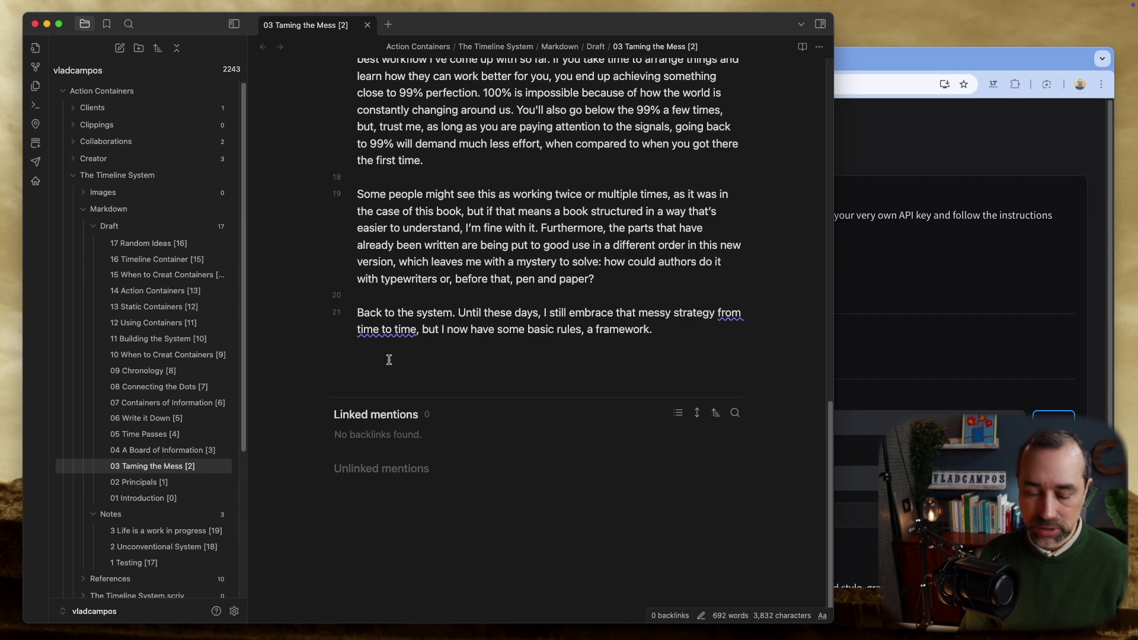
{"action": "key", "text": "super+p"}
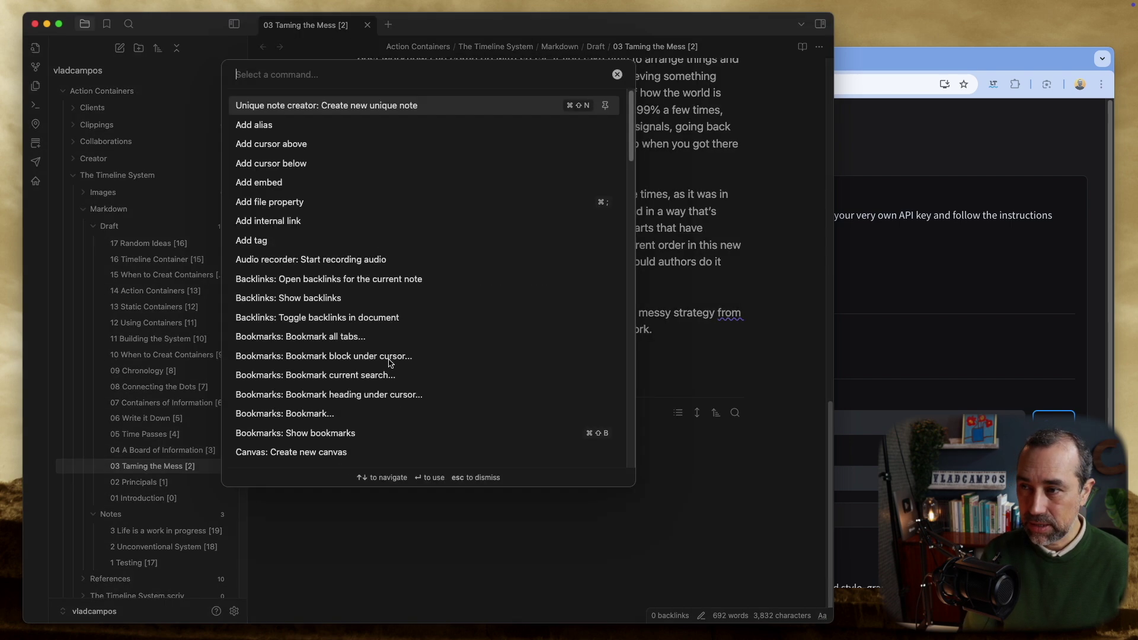
{"action": "type", "text": "language"}
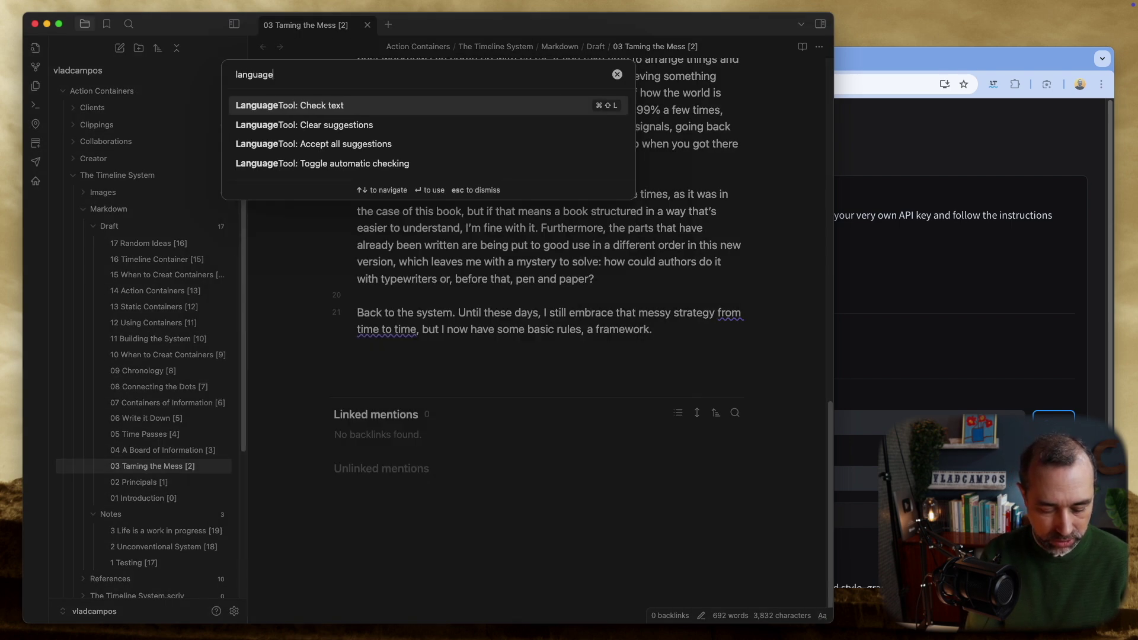
{"action": "type", "text": "too"}
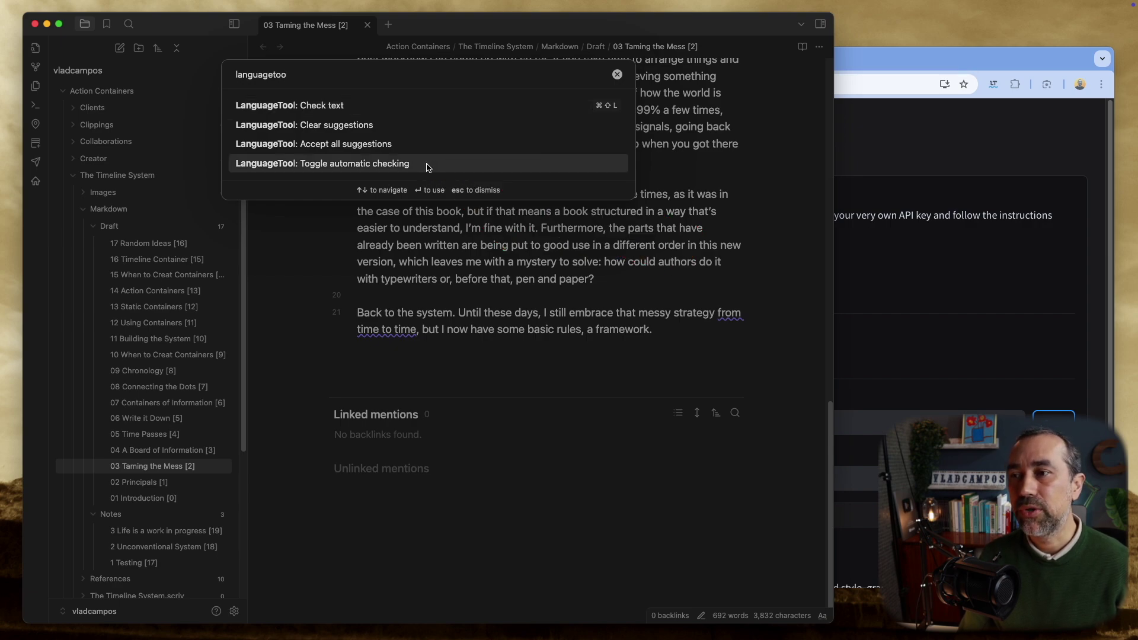
Clear the command search and show LanguageTool's synonyms for 'rearranging'
{"action": "left_click", "coordinate": [617, 75]}
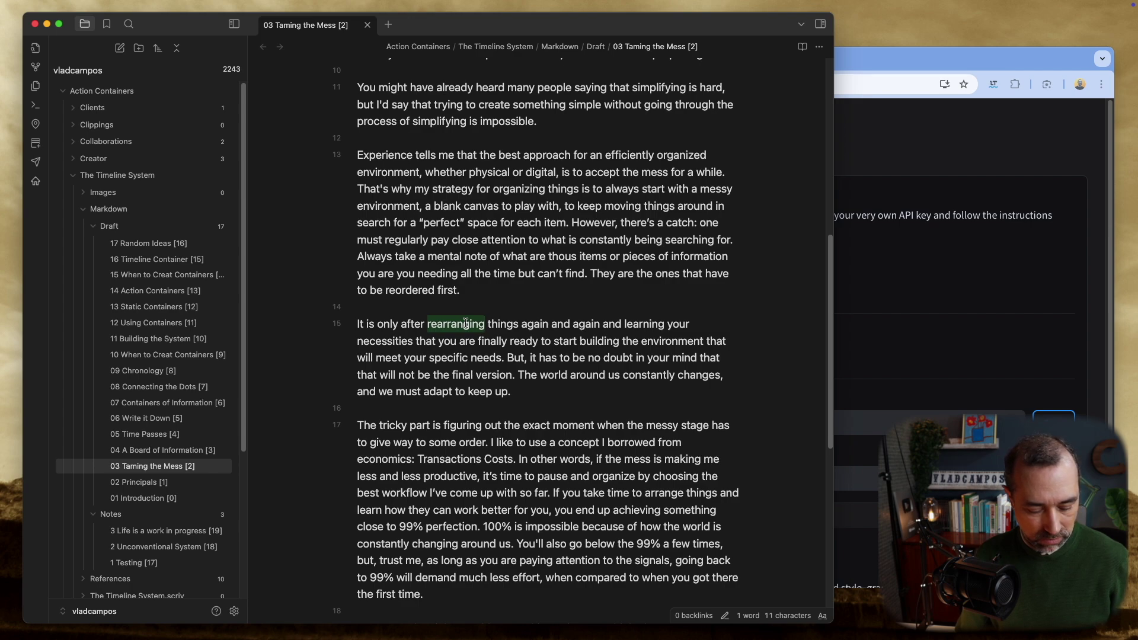
{"action": "mouse_move", "coordinate": [466, 323]}
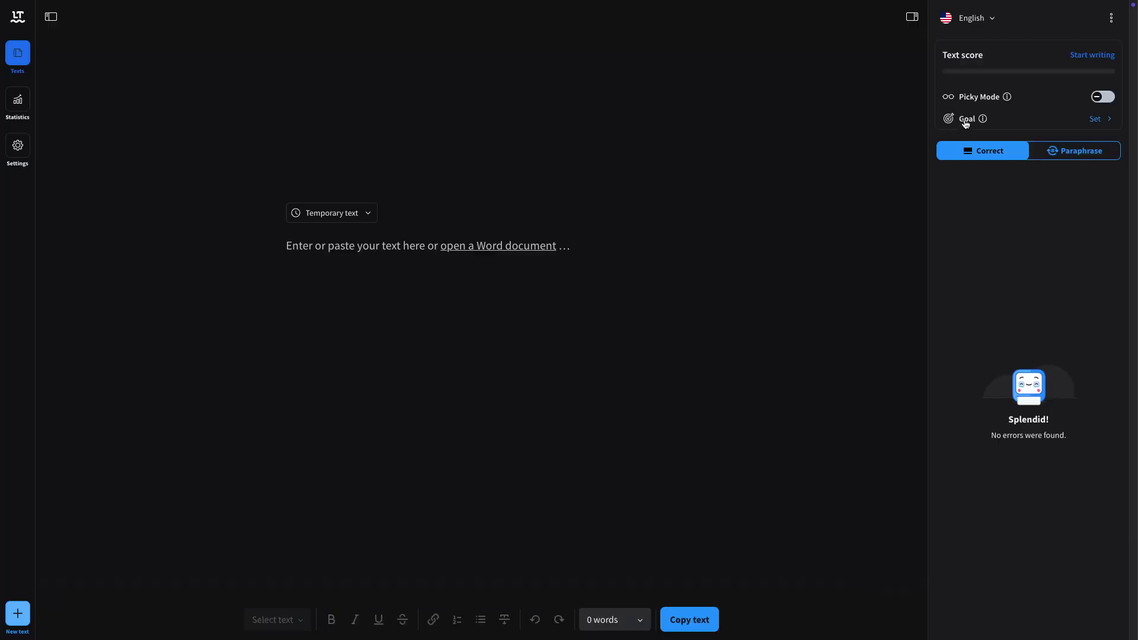
Set LanguageTool's writing goal to the 'Original & Expressive' creative style
{"action": "left_click", "coordinate": [966, 120]}
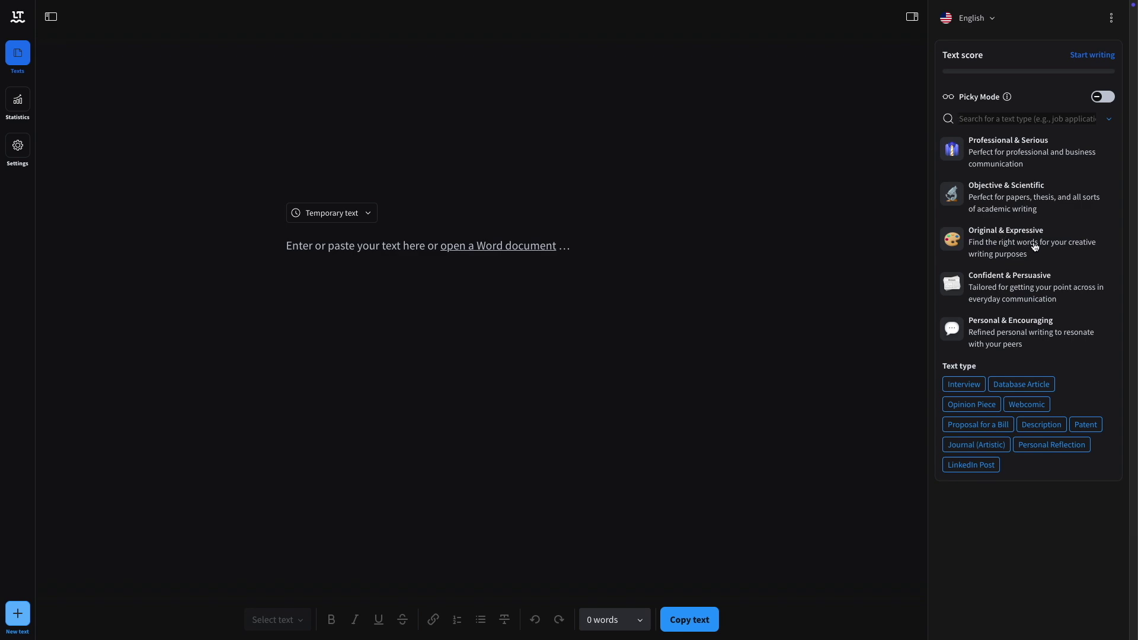
{"action": "left_click", "coordinate": [1035, 246]}
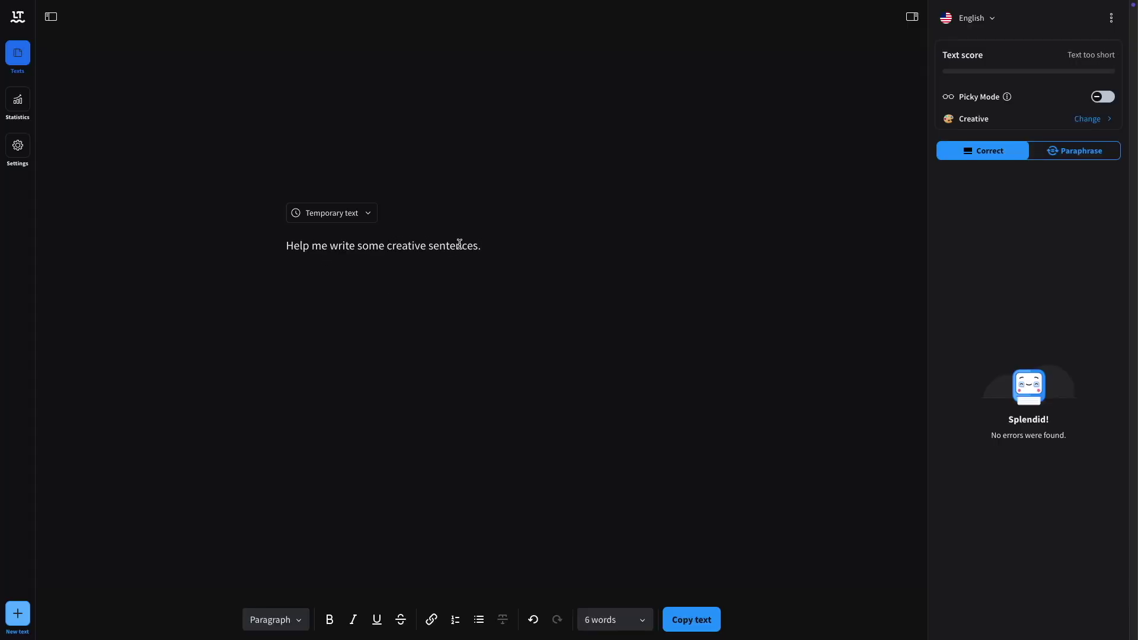
Apply the Paraphrase suggestion so the sentence reads 'Help me create some interesting sentences.'
{"action": "left_click", "coordinate": [1076, 155]}
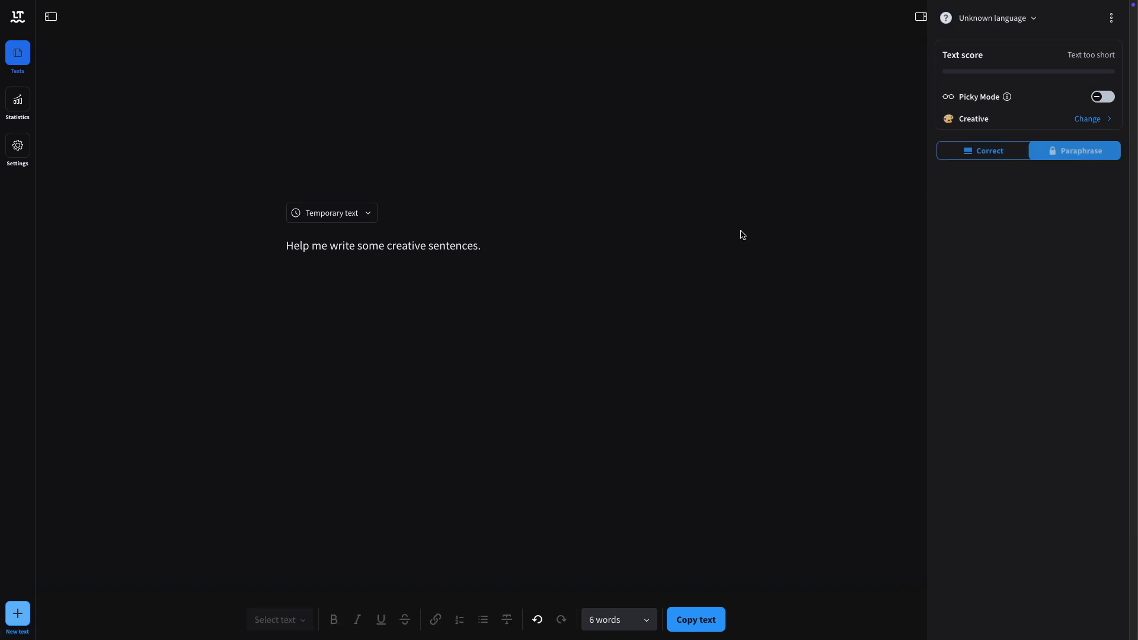
{"action": "left_click", "coordinate": [440, 246]}
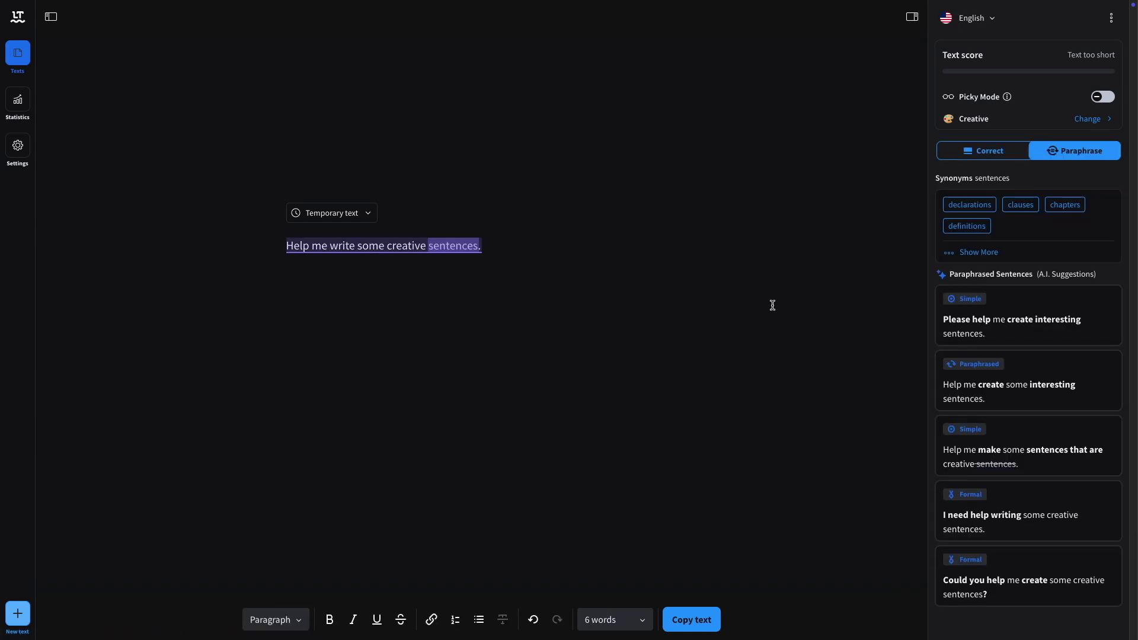
{"action": "left_click", "coordinate": [1041, 402]}
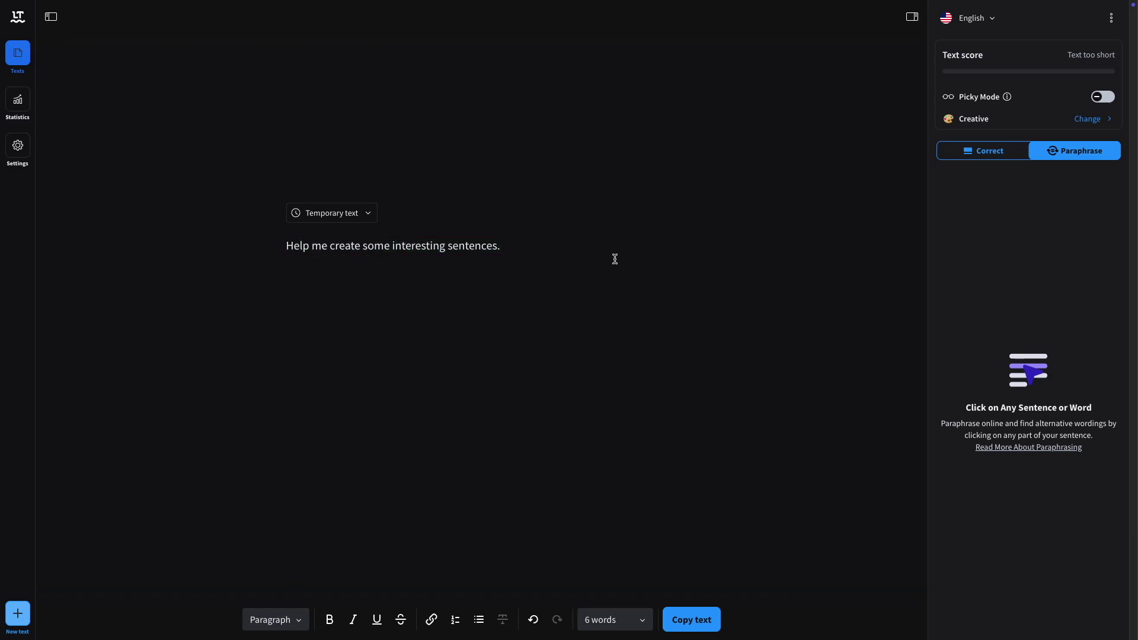